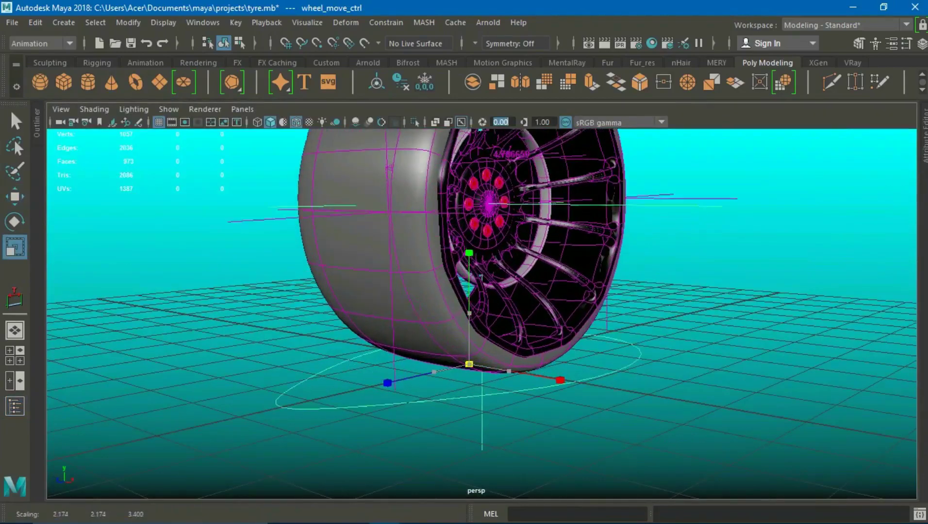
Step: Test-rotate the wheel control, then undo the rotation
scroll(480, 310, down, 5)
key(e)
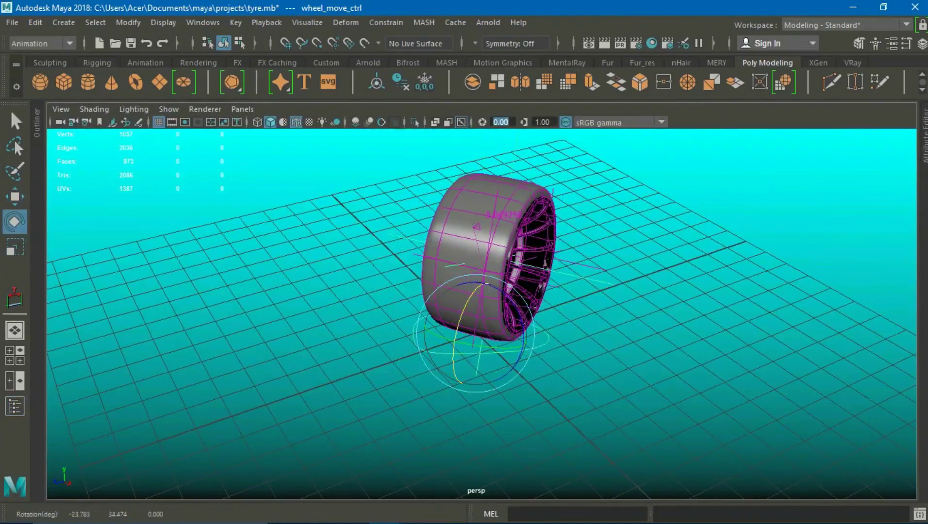
key(w)
key(ctrl+z)
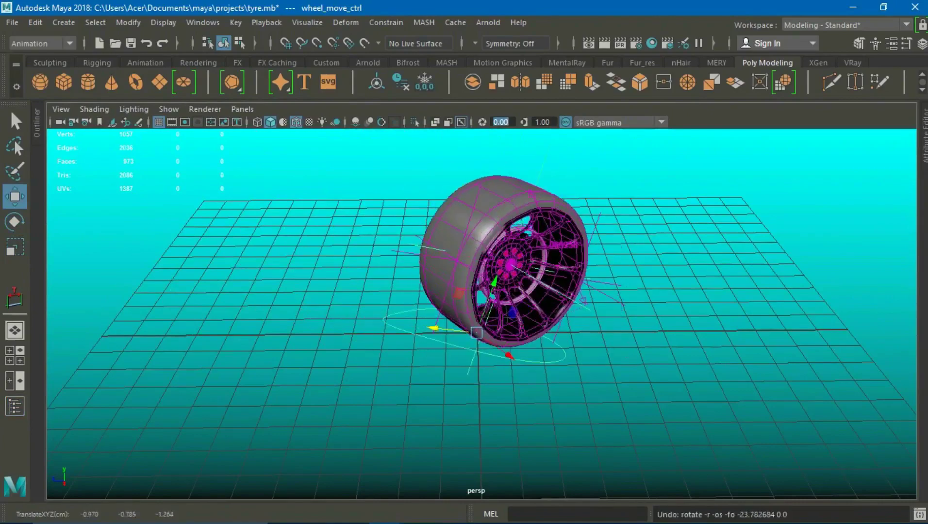
Step: Face the wheel's tread and roll the wheel along the ground to test it
scroll(480, 291, down, 3)
scroll(480, 291, up, 2)
mouse_move(481, 291)
alt+mouse_down()
mouse_move(583, 306)
mouse_move(364, 291)
alt+mouse_up()
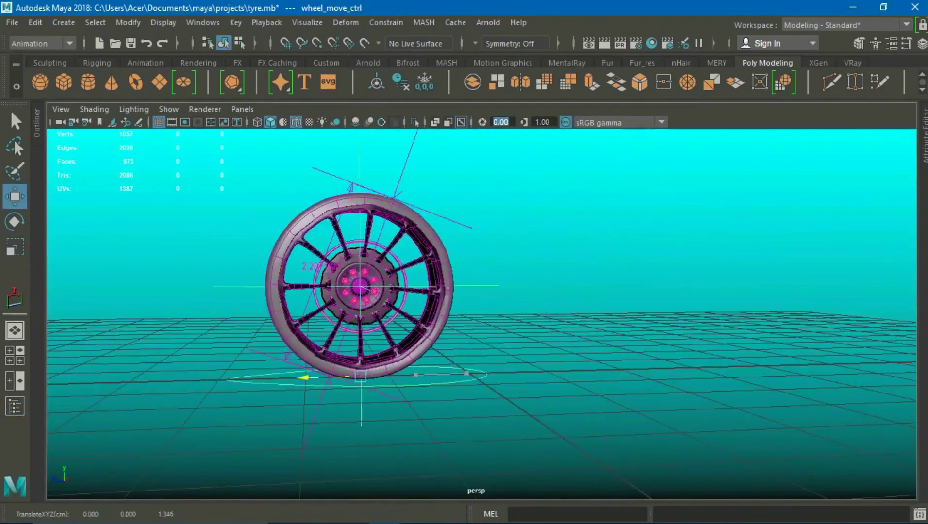
drag(360, 376, 440, 373)
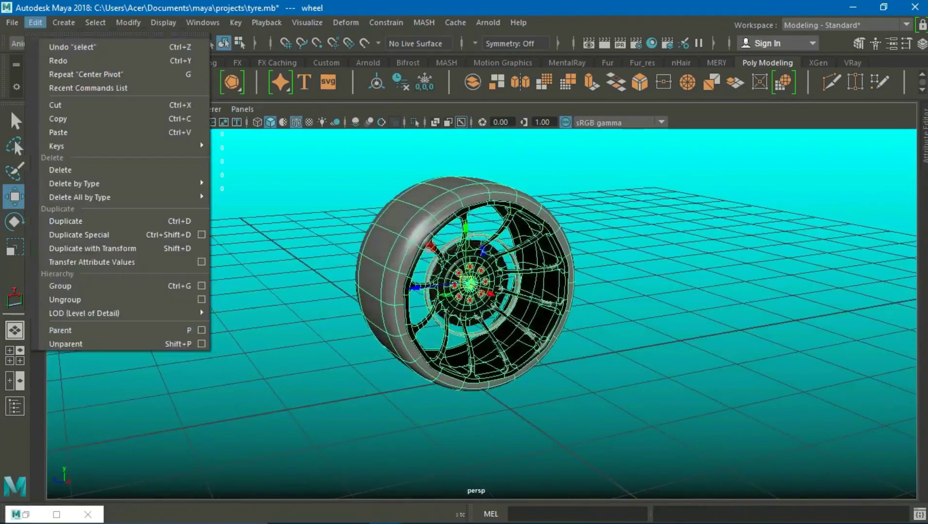
Step: Freeze the wheel's transformations
key(Escape)
key(ctrl+a)
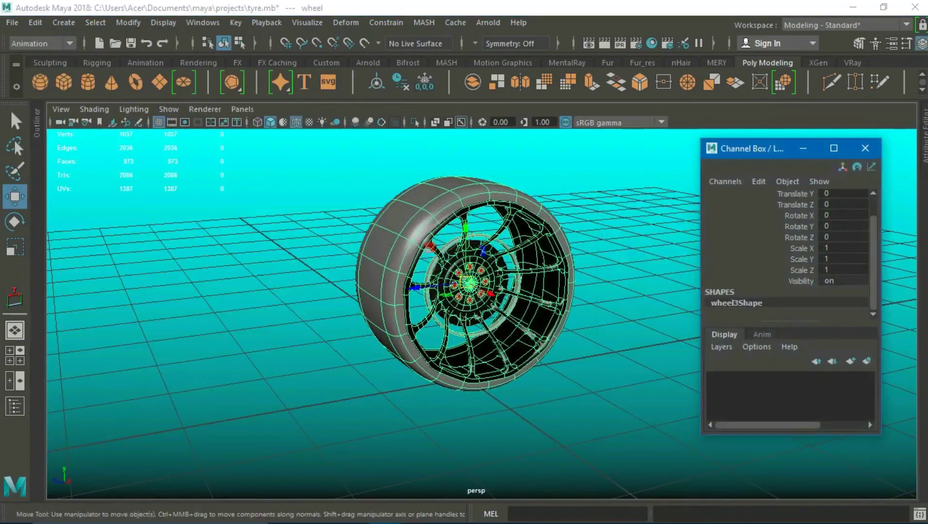
click(803, 148)
click(376, 82)
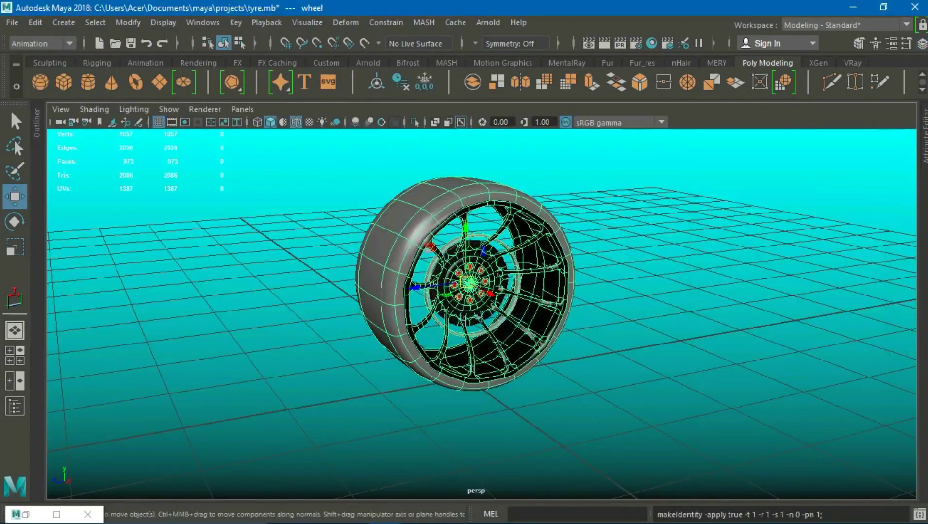
Step: Group the wheel and rename the new group wheel_rotate_grp
click(15, 407)
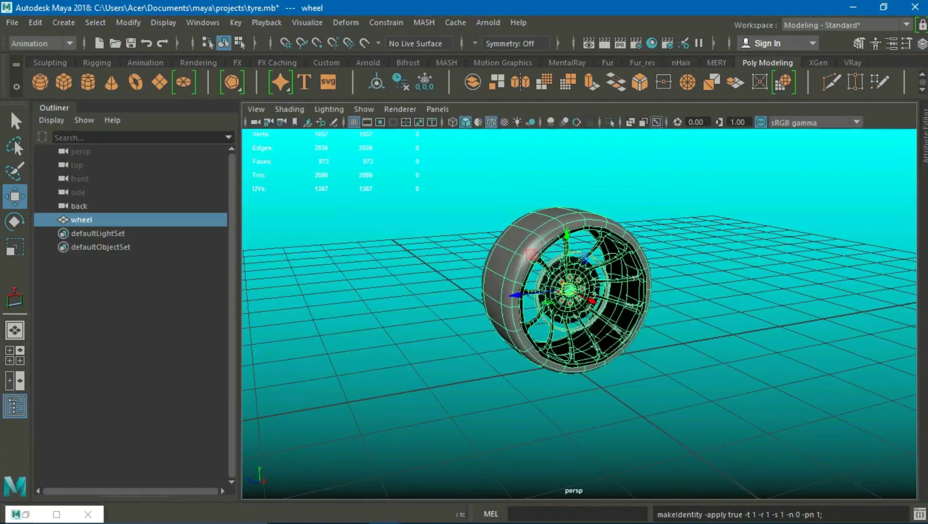
key(ctrl+g)
double_click(85, 220)
text(wheel rotate g)
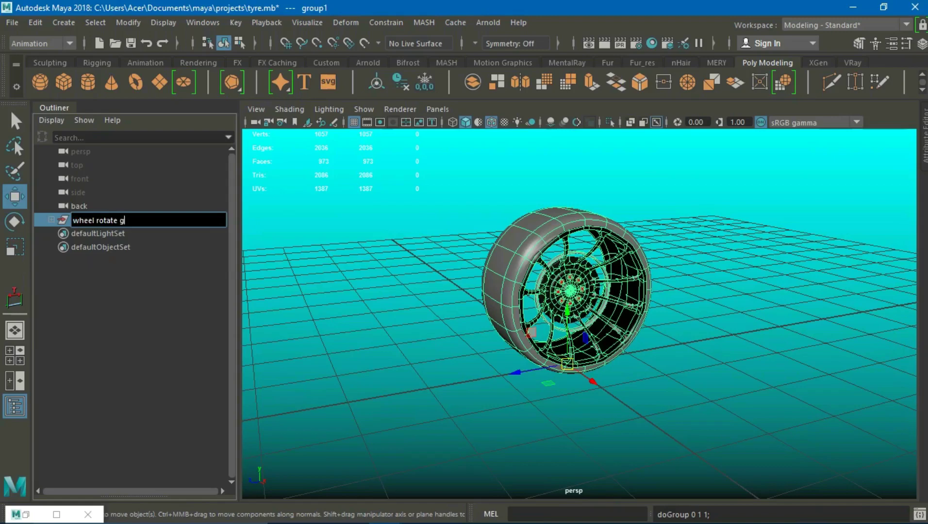
text(rp)
key(Return)
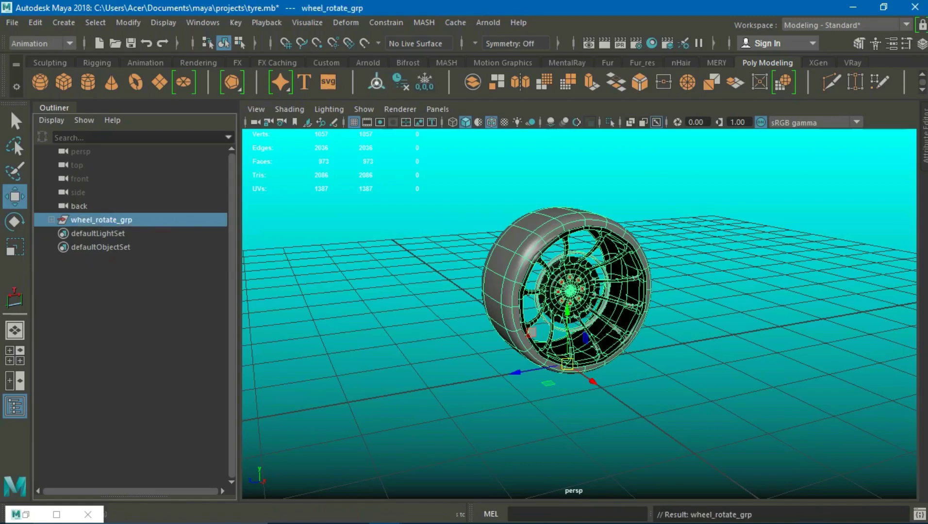
click(376, 82)
Step: Create a NURBS circle and scale its bottom and side edit points inward to fit the wheel
click(63, 22)
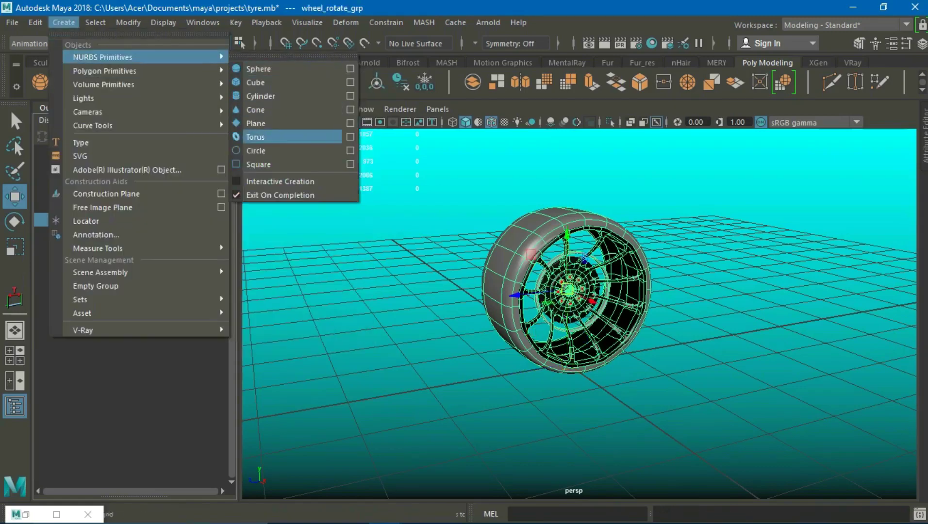
click(301, 151)
key(r)
alt+drag(493, 377, 545, 389)
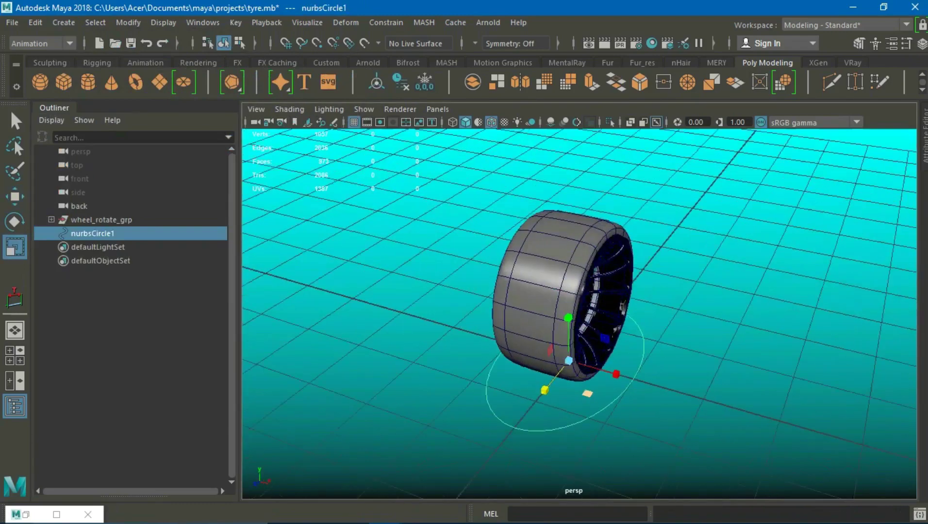
right_click(637, 144)
click(636, 182)
alt+drag(533, 291, 606, 291)
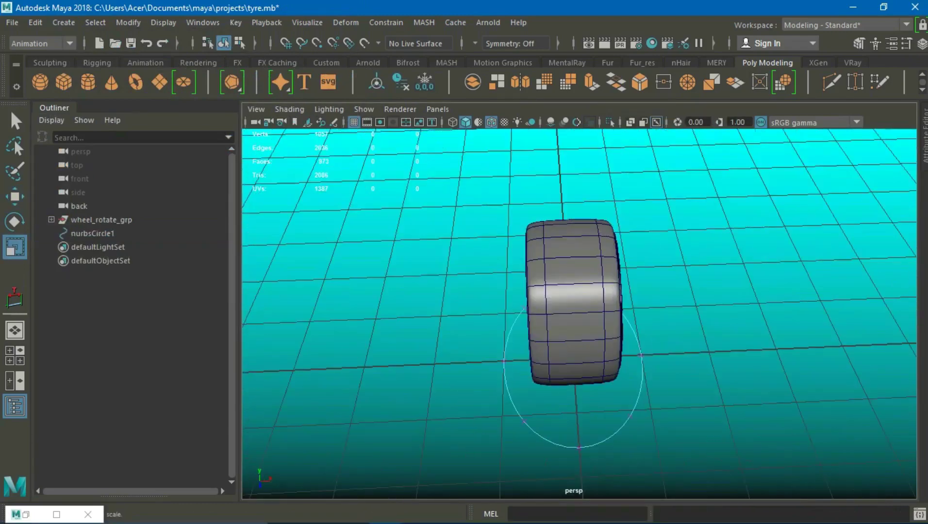
drag(492, 408, 690, 431)
drag(625, 416, 606, 416)
mouse_move(499, 344)
mouse_down()
mouse_move(652, 379)
mouse_move(615, 355)
mouse_up()
alt+drag(573, 310, 533, 291)
Step: Rename the reshaped circle wheel_move_ctrl
key(w)
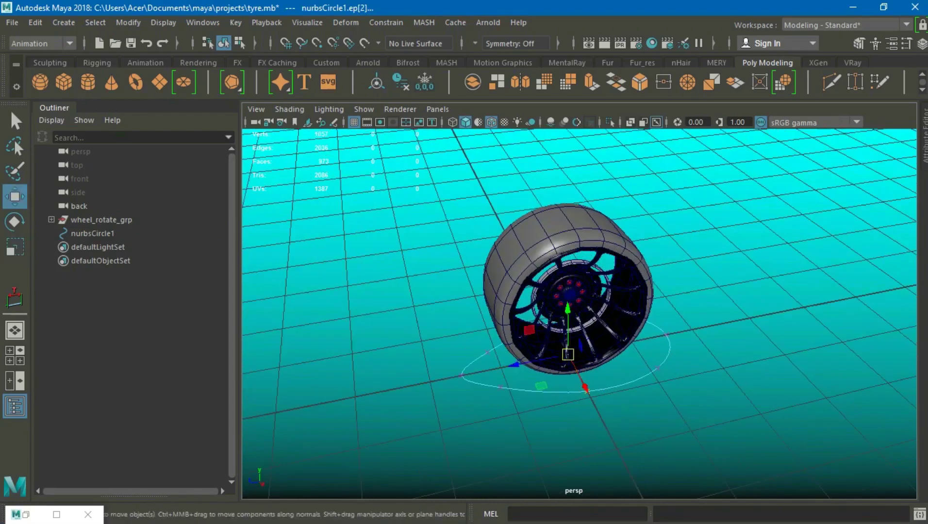
key(F8)
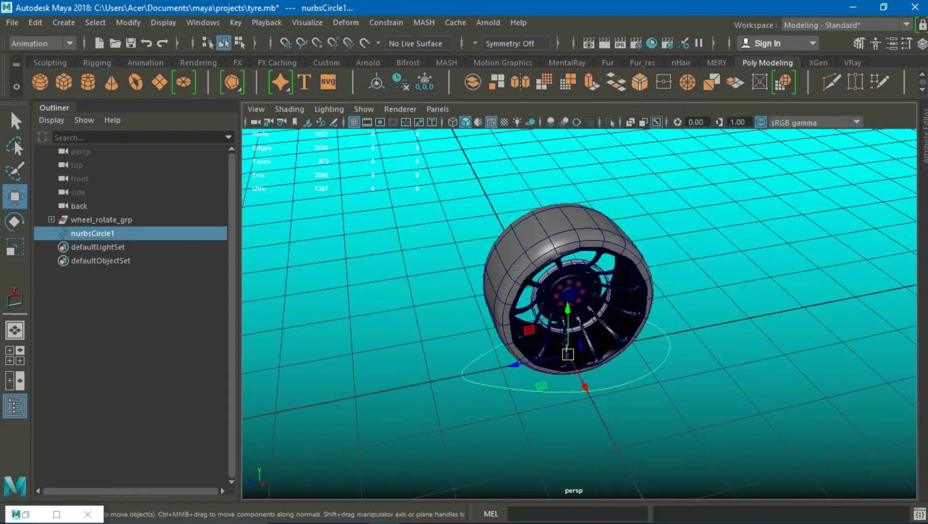
double_click(92, 233)
text(wheel move ctr)
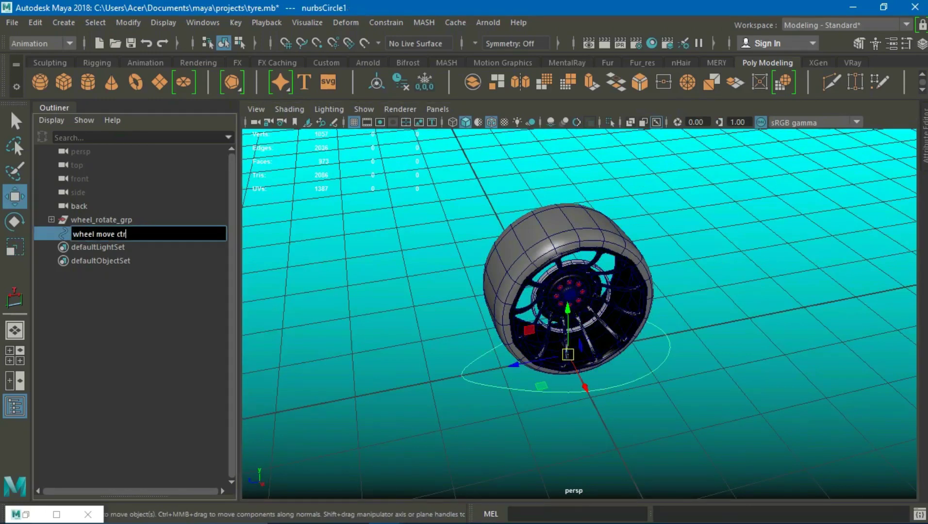
text(l)
key(Return)
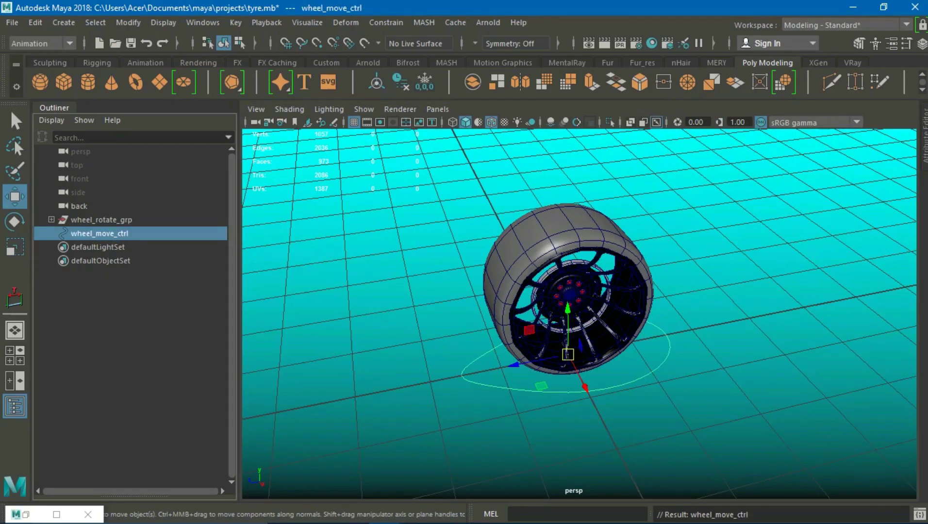
Step: Create a locator at the wheel hub and rename it wheel_move_loc
click(64, 22)
mouse_move(98, 248)
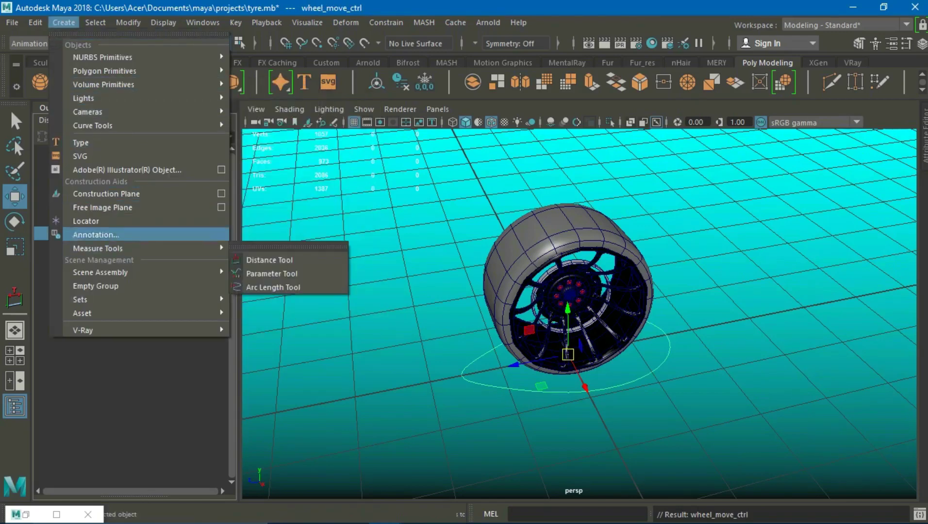
click(86, 221)
scroll(558, 286, up, 2)
scroll(558, 287, up, 5)
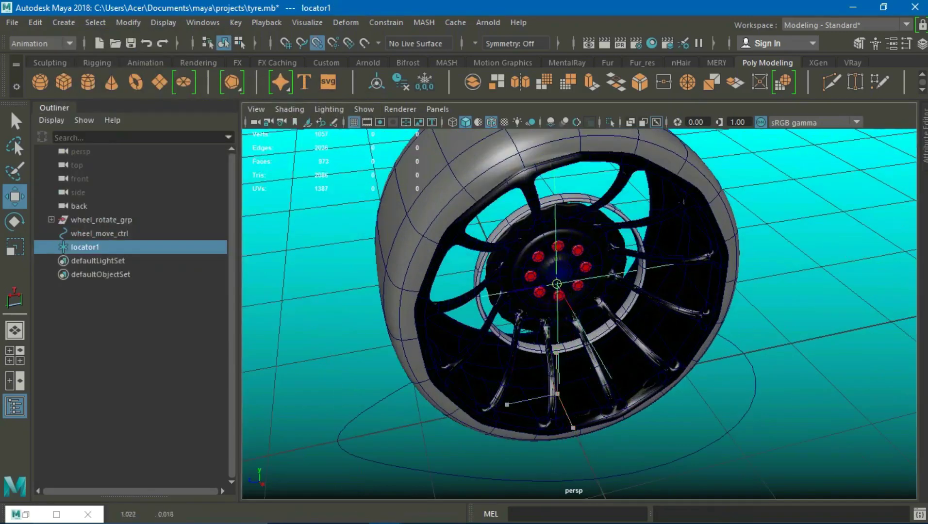
key(r)
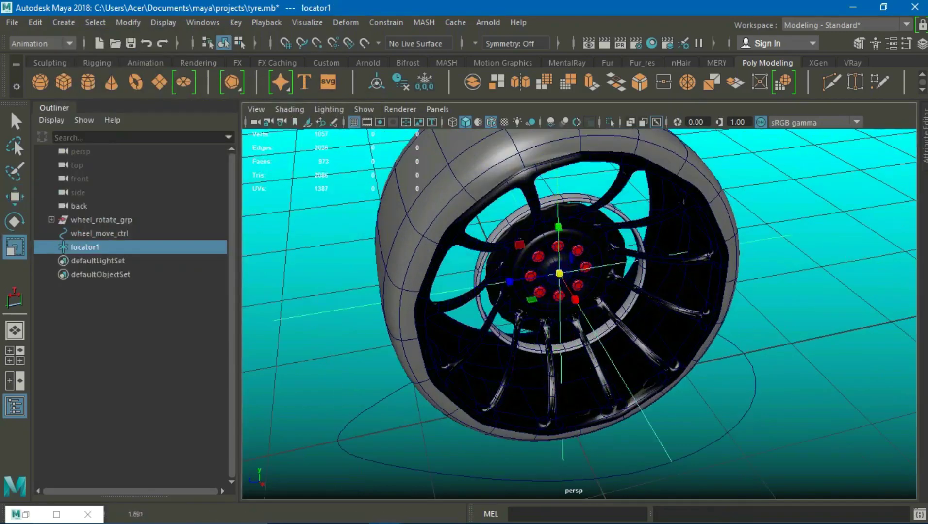
key(w)
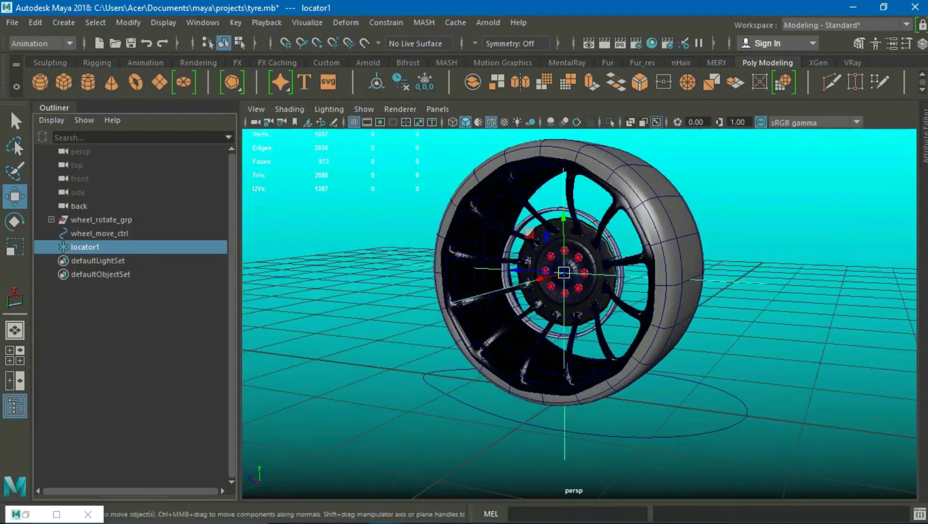
double_click(85, 247)
text(wheel move l)
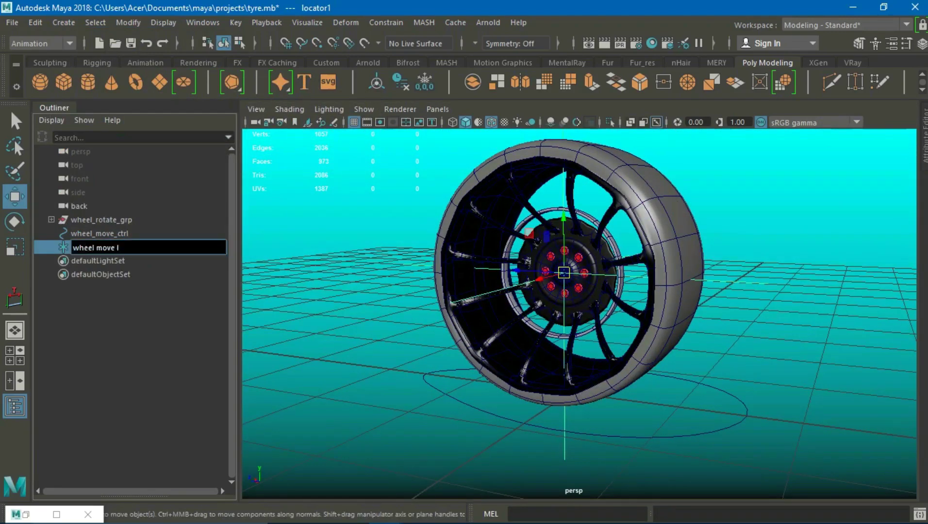
text(oc)
key(Return)
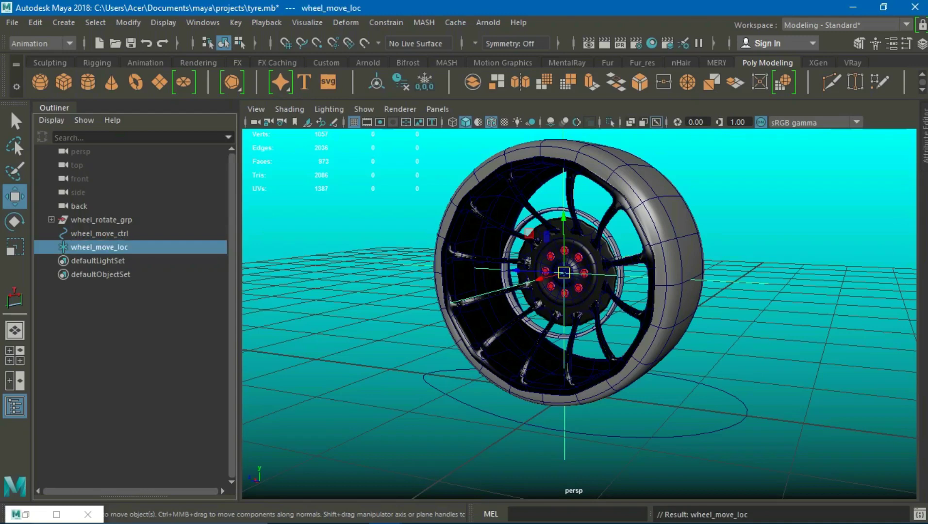
Step: Parent wheel_move_loc under wheel_move_ctrl, then select the locator with wheel_rotate_grp
ctrl+click(99, 233)
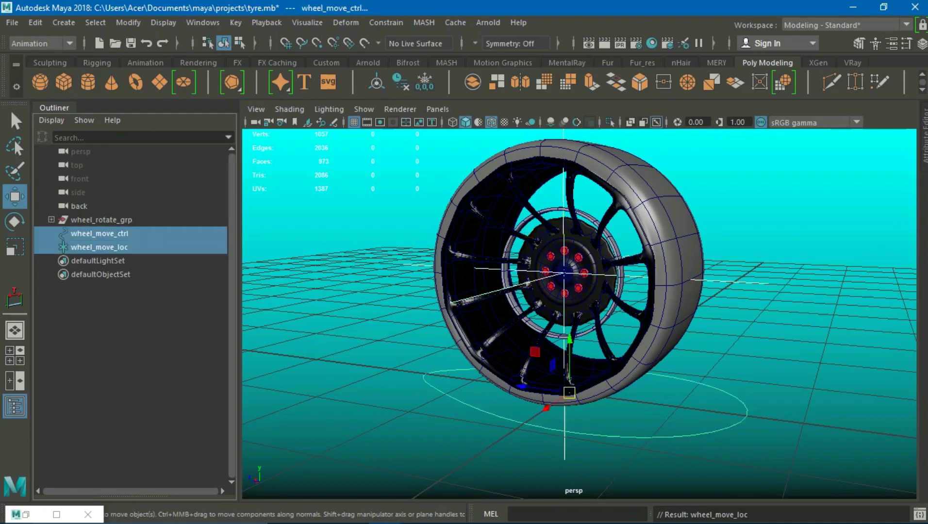
key(p)
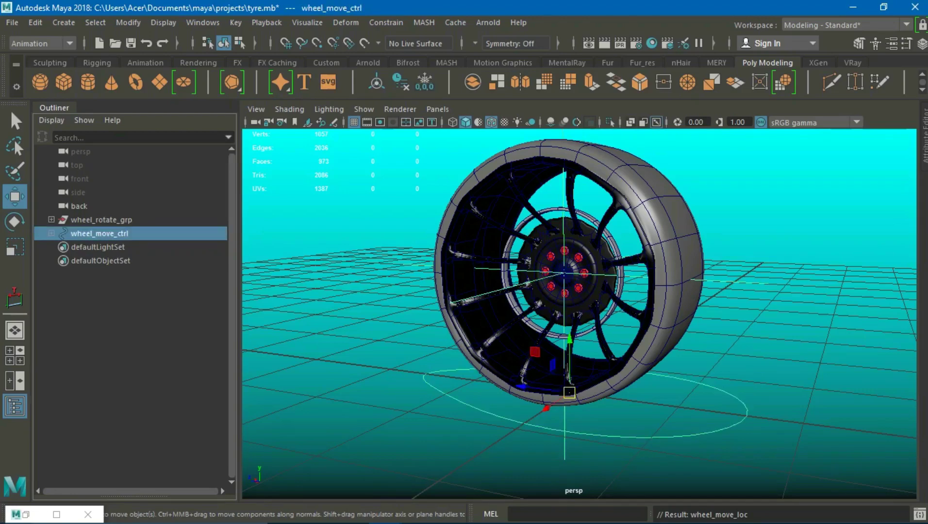
key(Down)
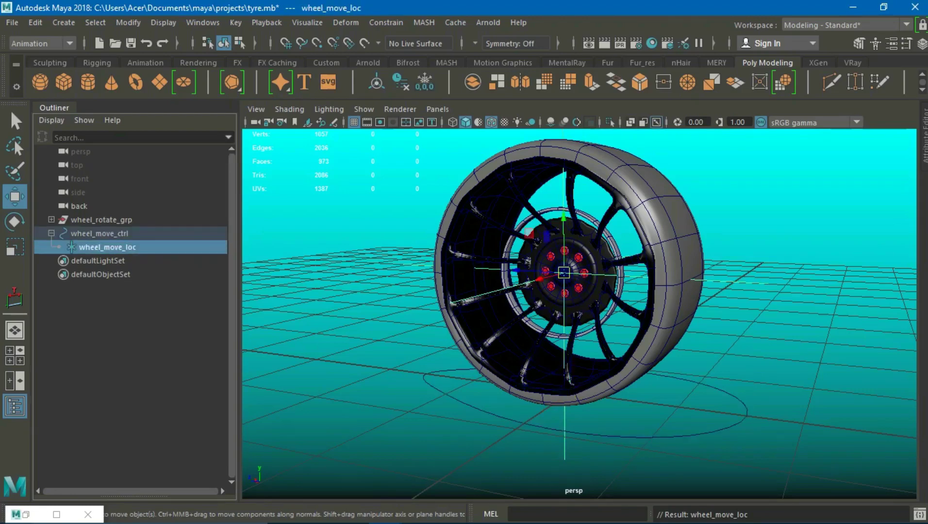
ctrl+click(101, 220)
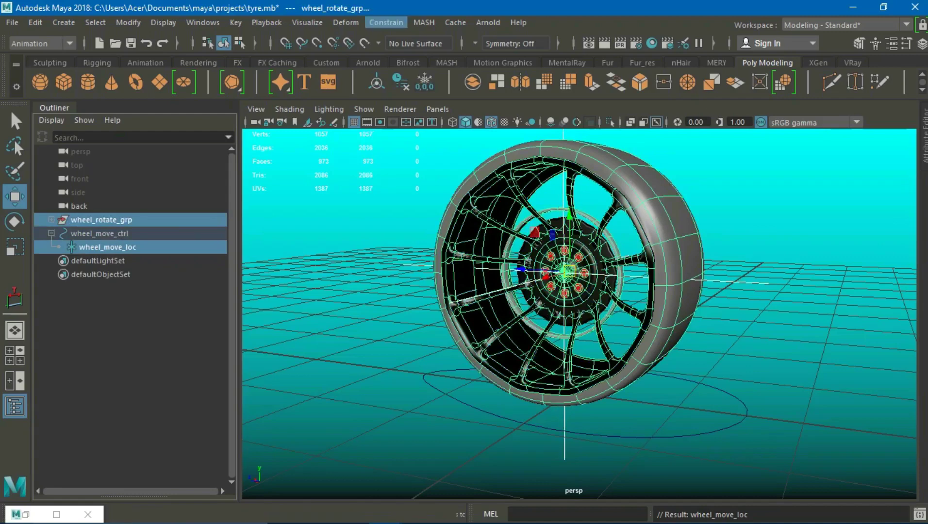
Step: Point-constrain and scale-constrain wheel_rotate_grp to wheel_move_loc
click(41, 43)
click(386, 22)
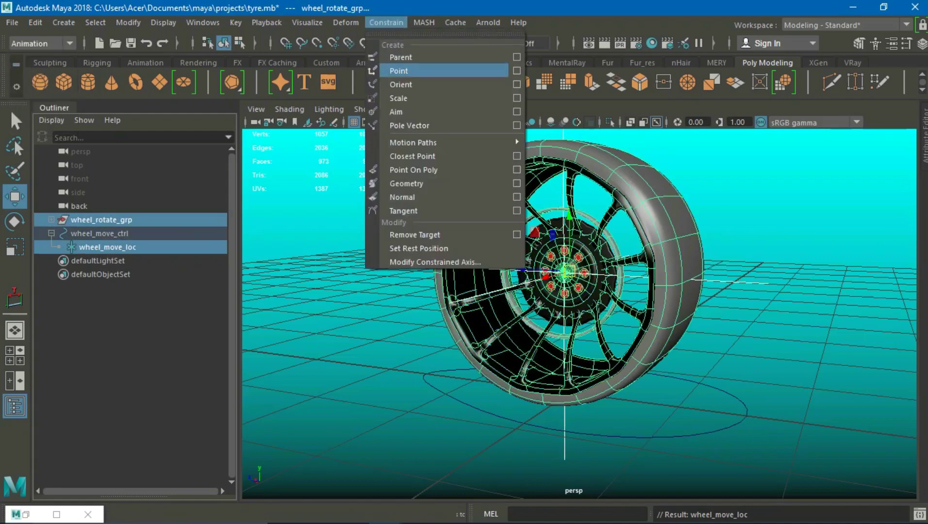
click(399, 71)
click(385, 23)
click(398, 98)
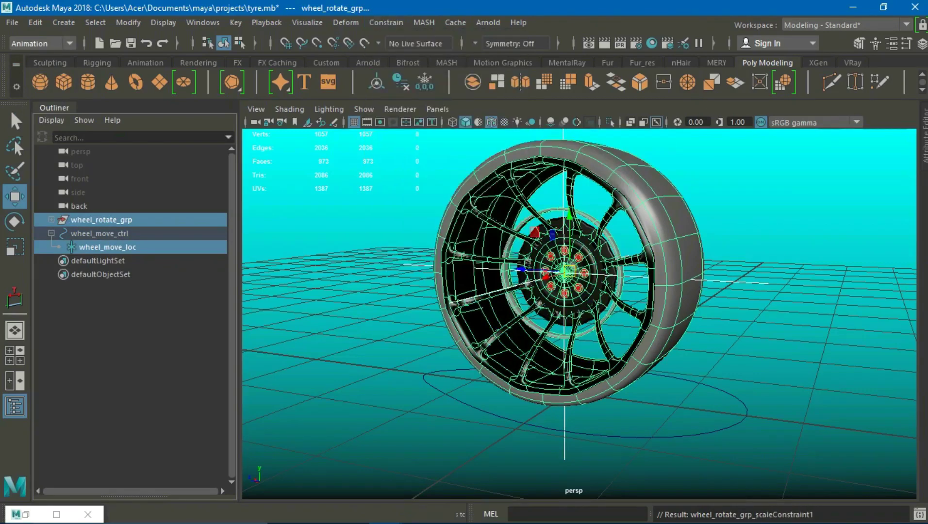
Step: Add a float attribute named offset to wheel_rotate_grp
click(101, 219)
click(128, 22)
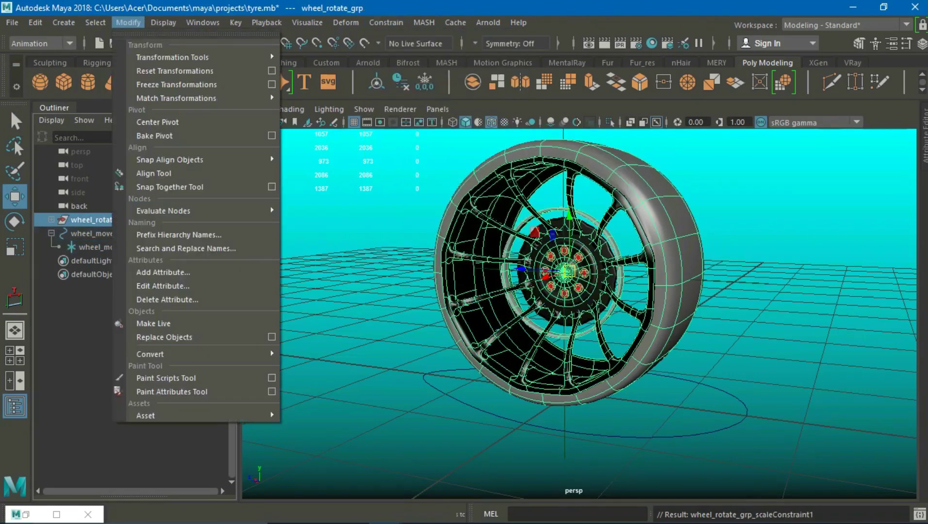
click(145, 271)
text(offset)
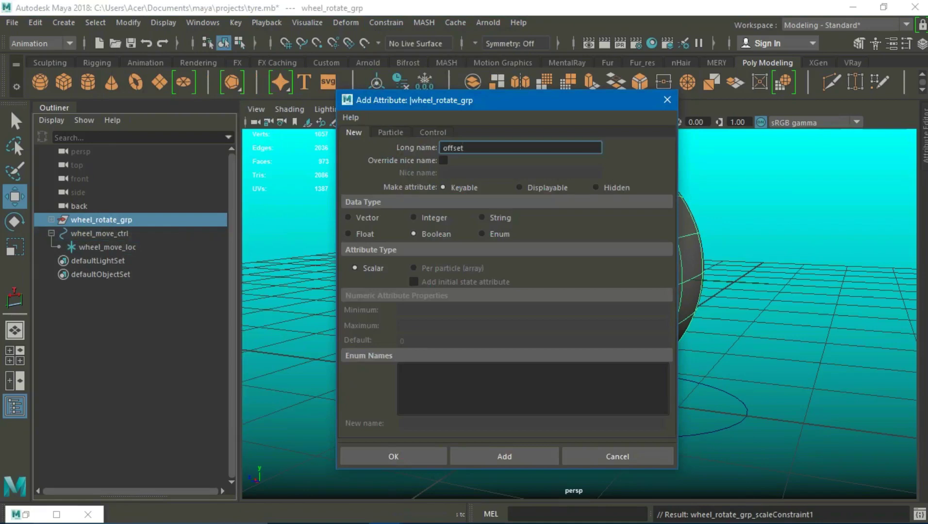
click(348, 234)
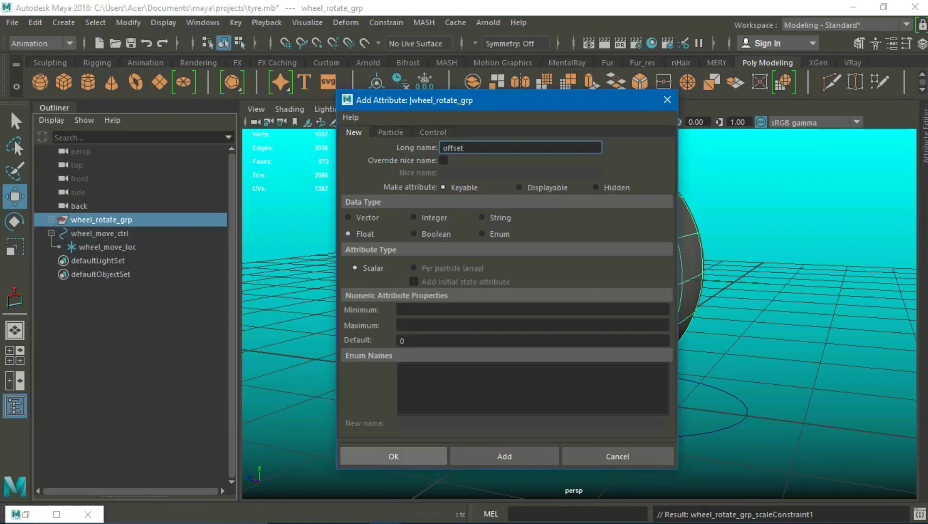
click(393, 456)
Step: Add an attribute named auto to wheel_move_ctrl
click(99, 234)
click(128, 23)
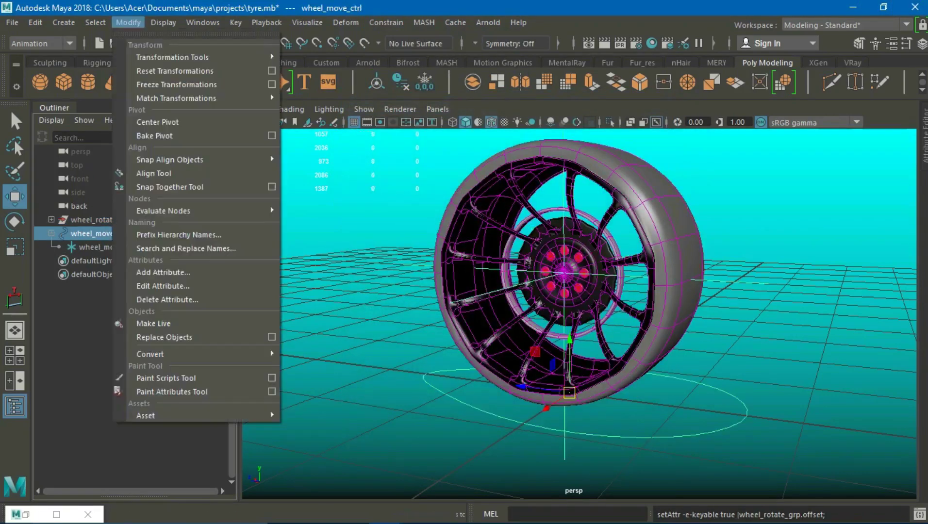
click(163, 272)
text(auto)
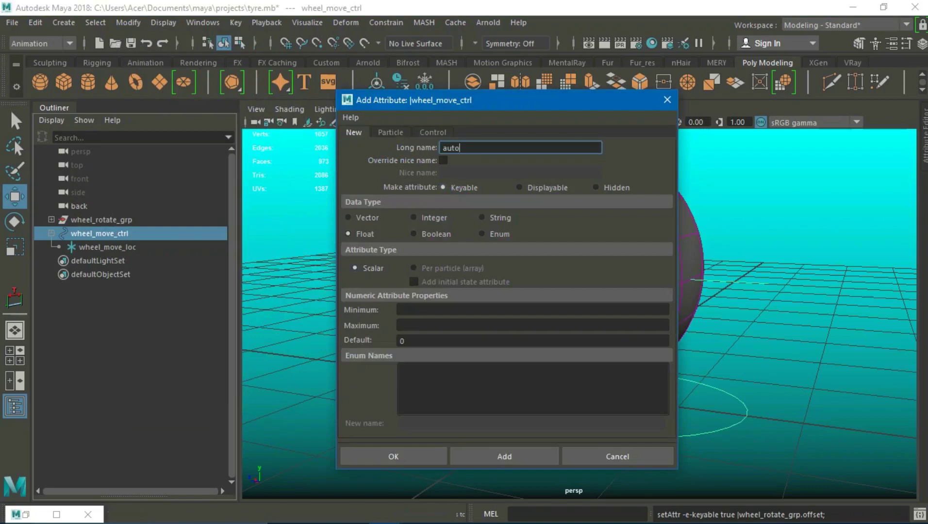
key(Return)
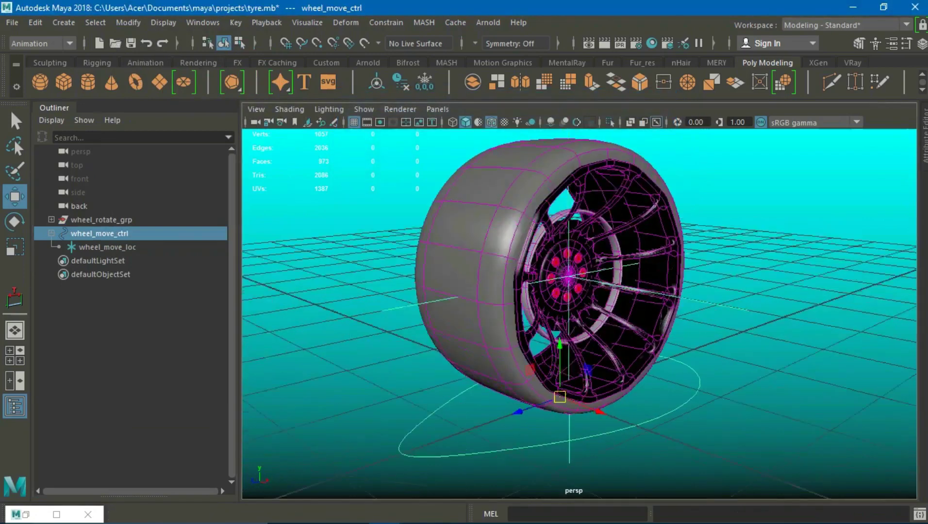
alt+drag(578, 311, 570, 311)
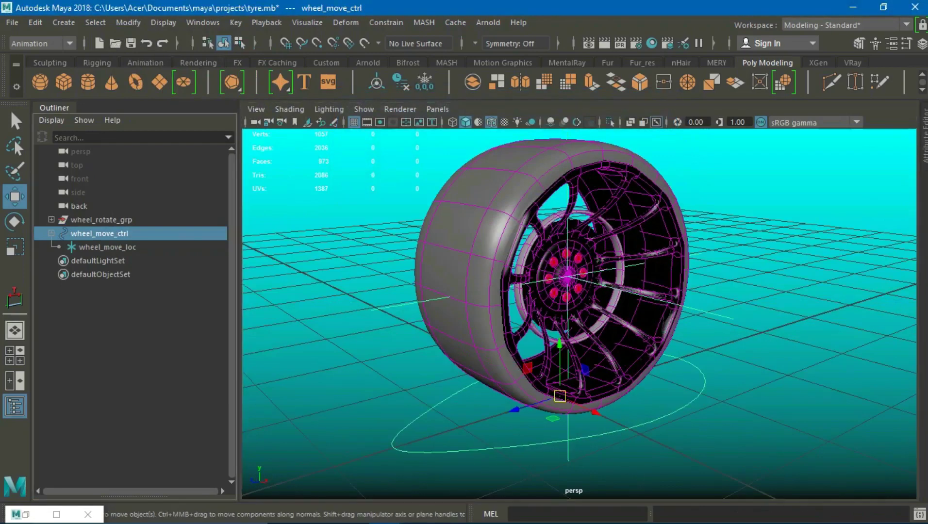
Step: In side view, measure a distance across the wheel rim from right edge to left edge
click(51, 219)
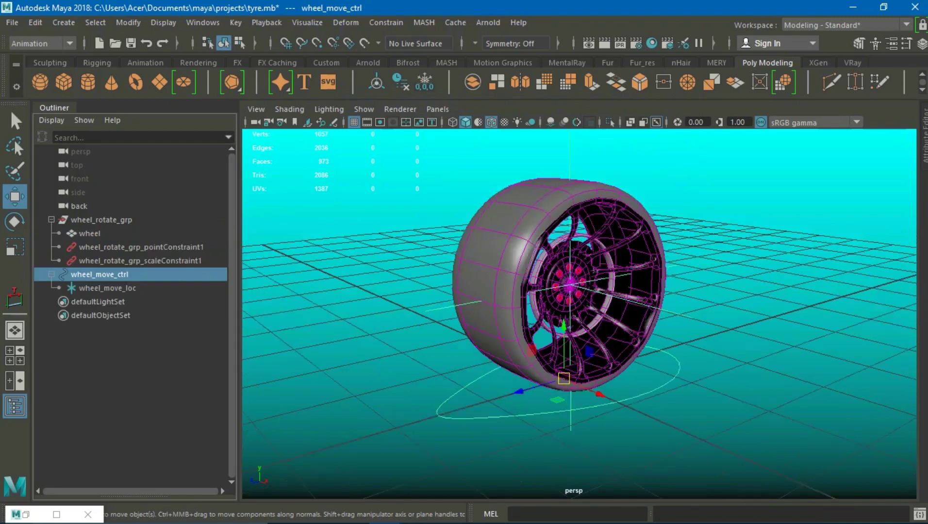
alt+drag(606, 291, 558, 291)
click(63, 22)
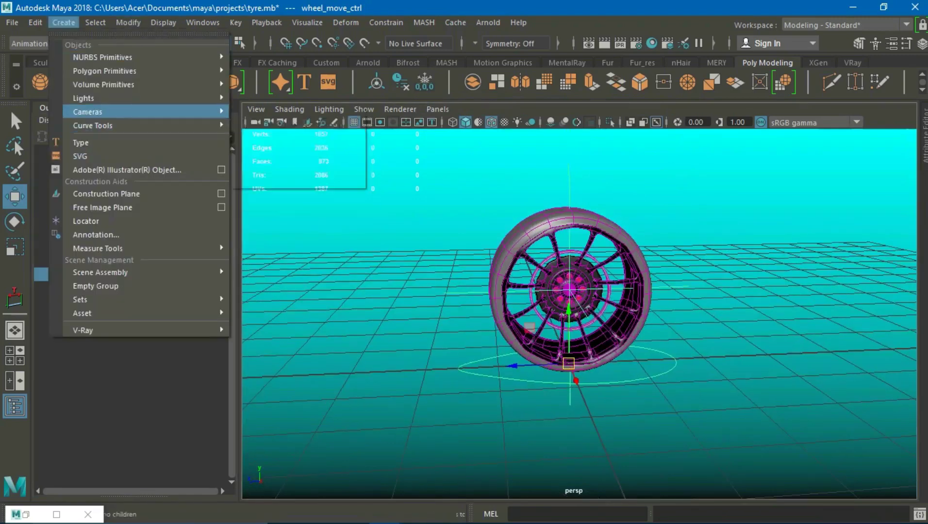
click(272, 260)
key(space)
click(673, 324)
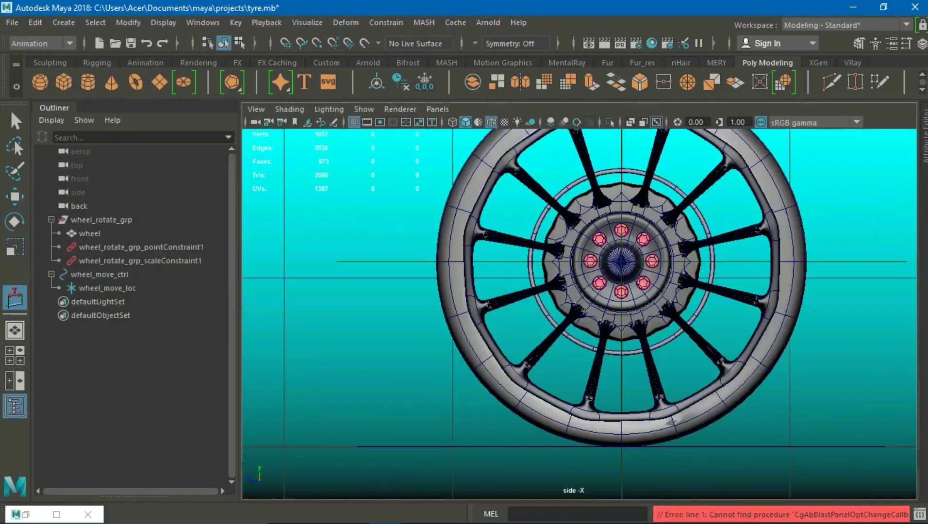
click(624, 262)
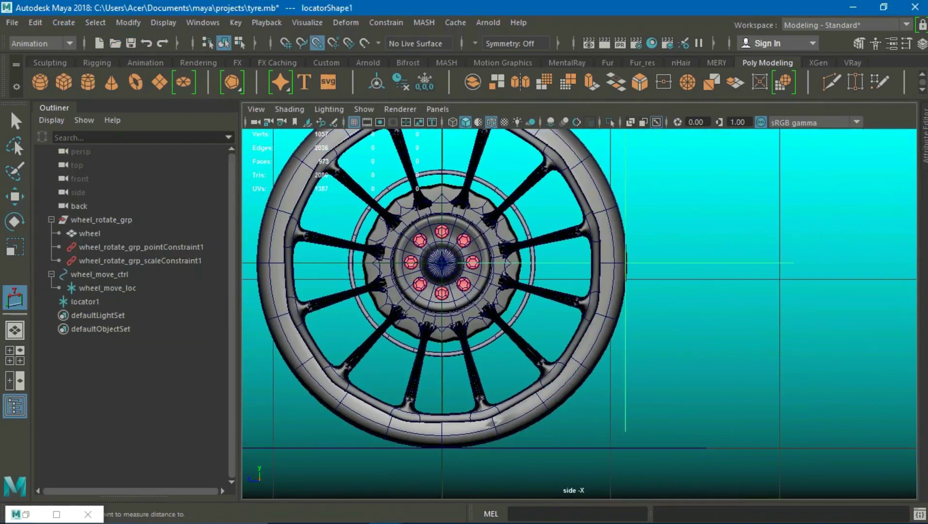
alt+middle_drag(624, 262, 787, 284)
click(420, 284)
Step: Snap locator2 onto the rim's left edge, then return to perspective view
key(w)
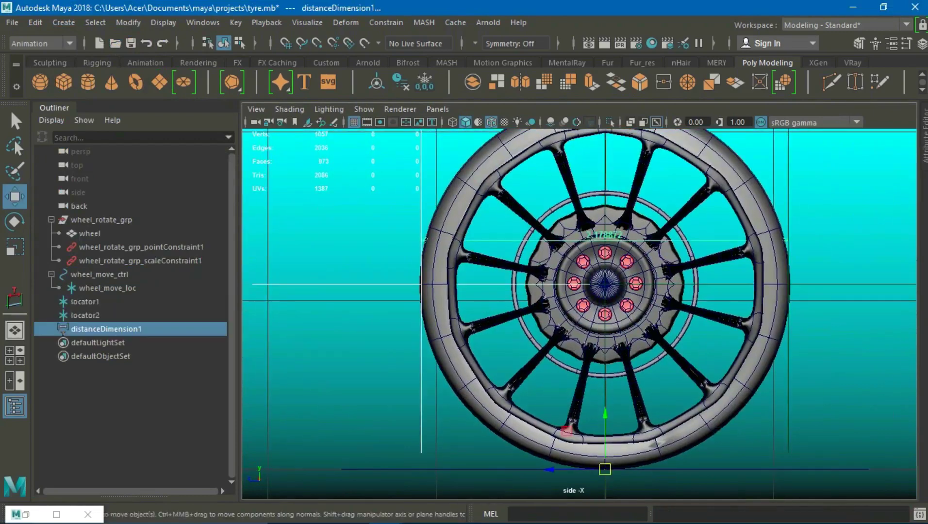
drag(382, 245, 436, 310)
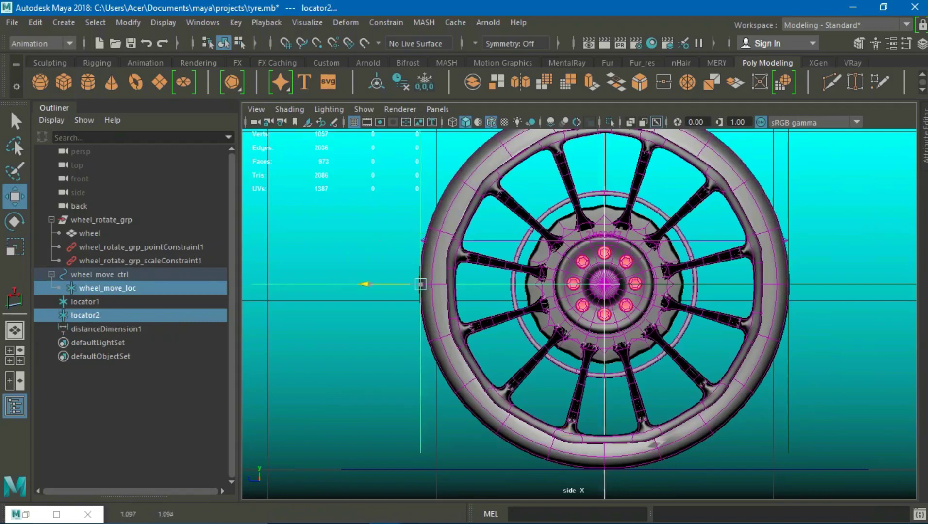
click(420, 284)
drag(420, 284, 417, 283)
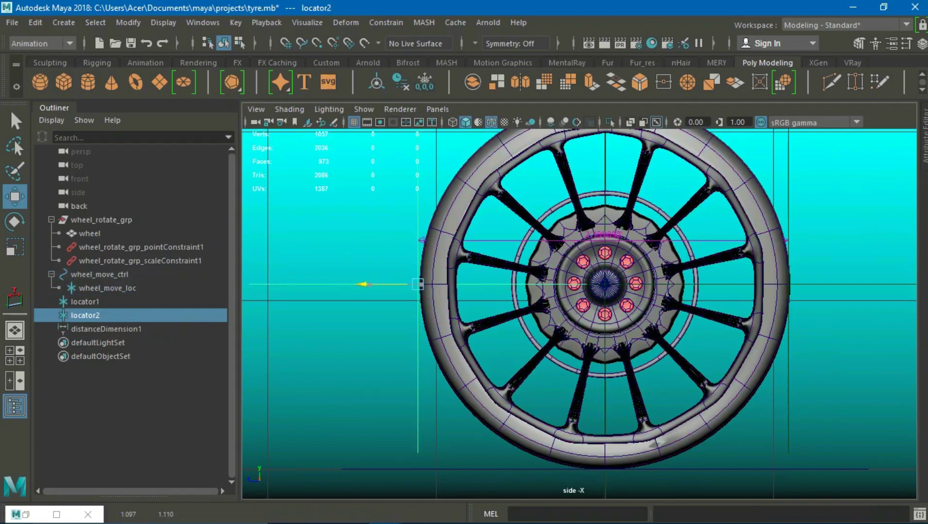
drag(825, 315, 750, 245)
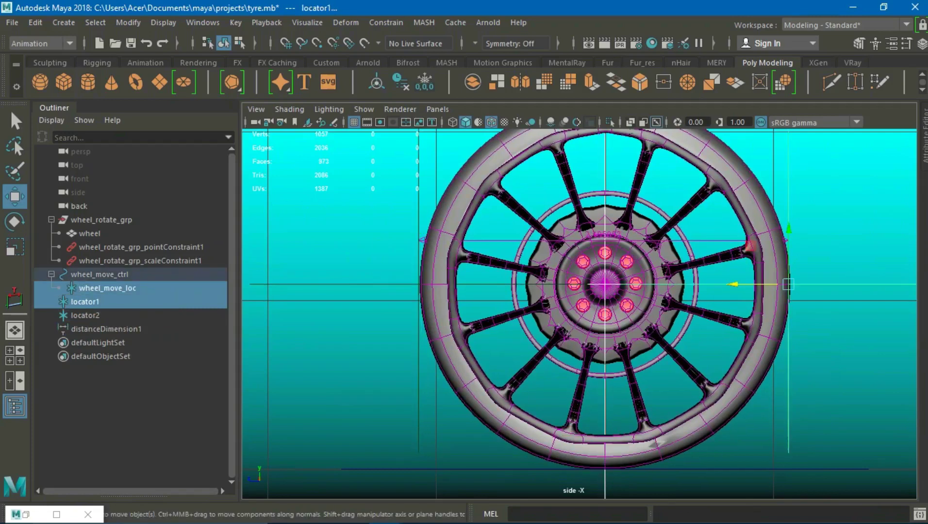
alt+middle_drag(679, 291, 479, 282)
click(85, 302)
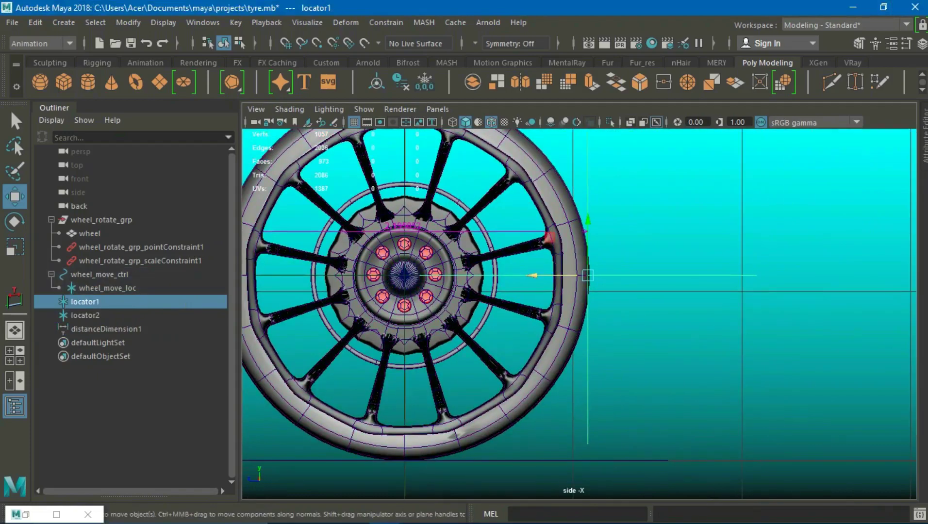
key(space)
click(601, 340)
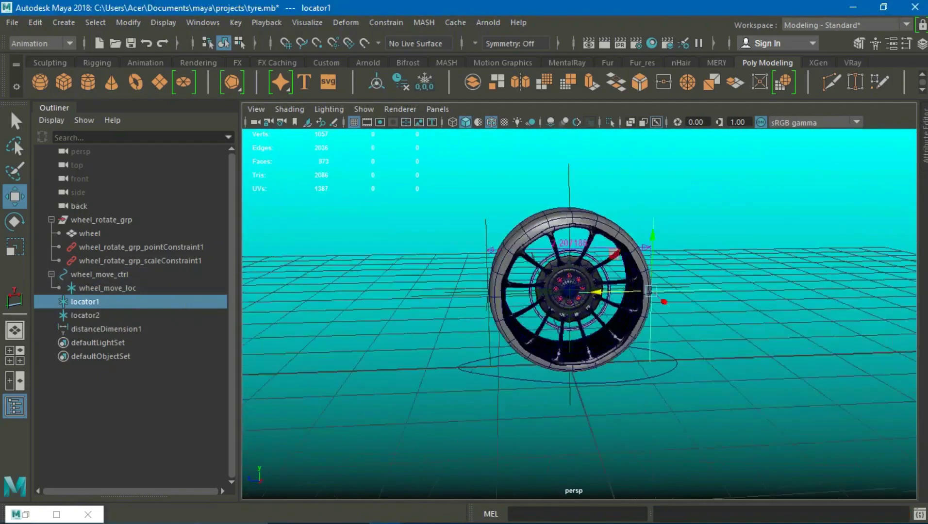
alt+drag(607, 291, 630, 301)
Step: Rename distanceDimension1 to wheel_size
click(107, 329)
double_click(106, 329)
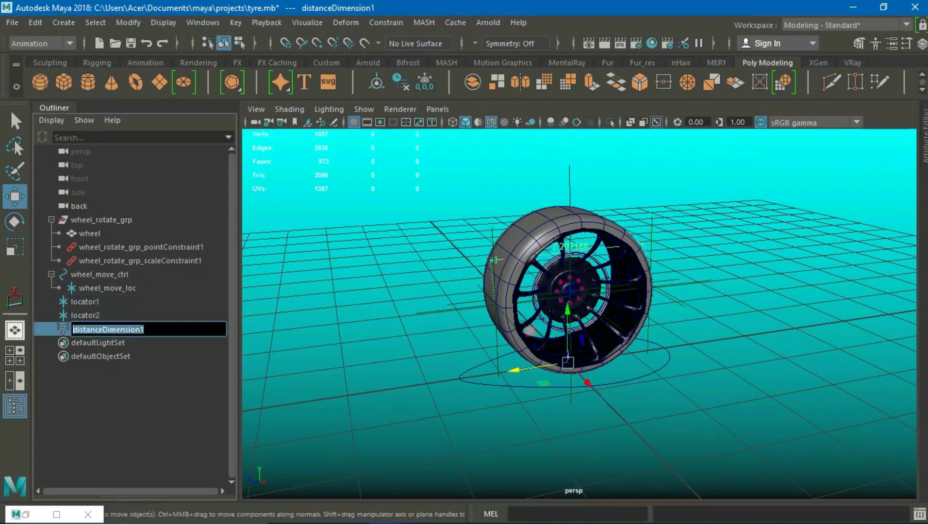
text(wheel)
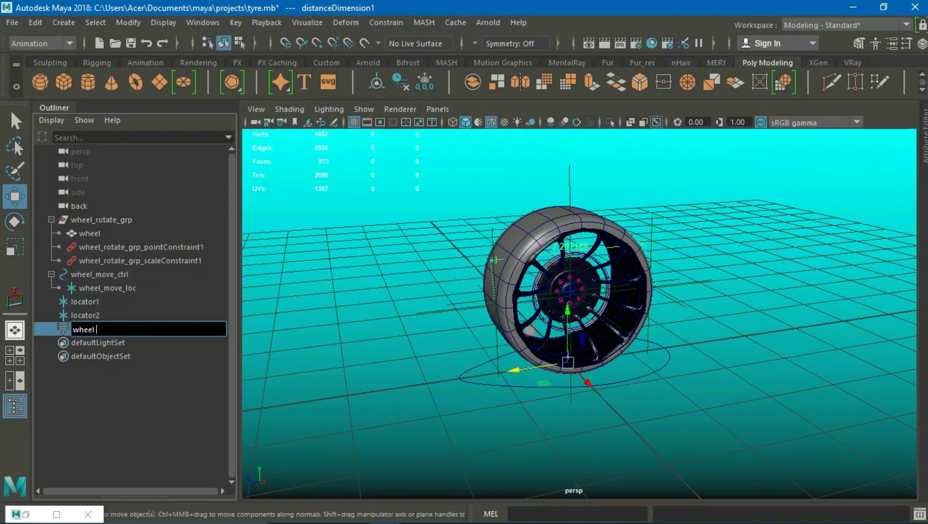
text(e)
key(Return)
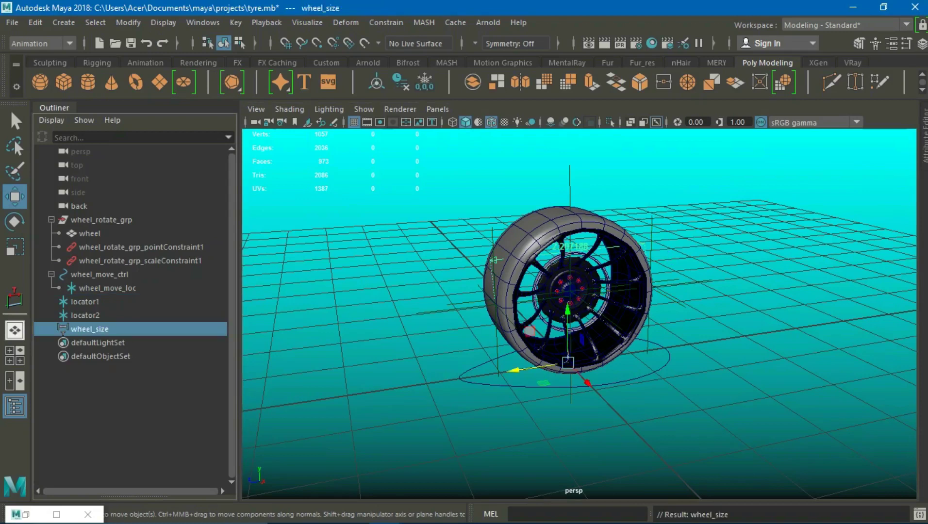
Step: Parent locator1 and locator2 under the wheel mesh and copy the rig script from the browser
click(85, 301)
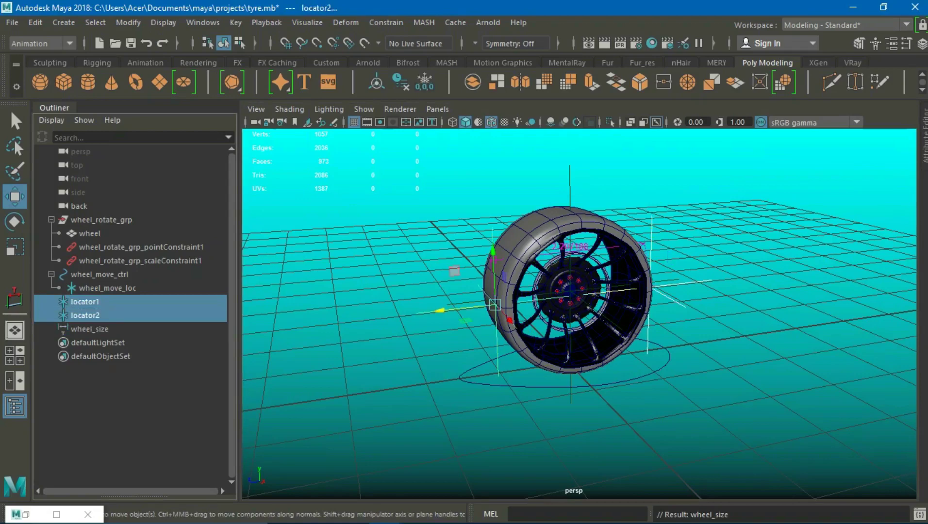
middle_drag(85, 315, 90, 233)
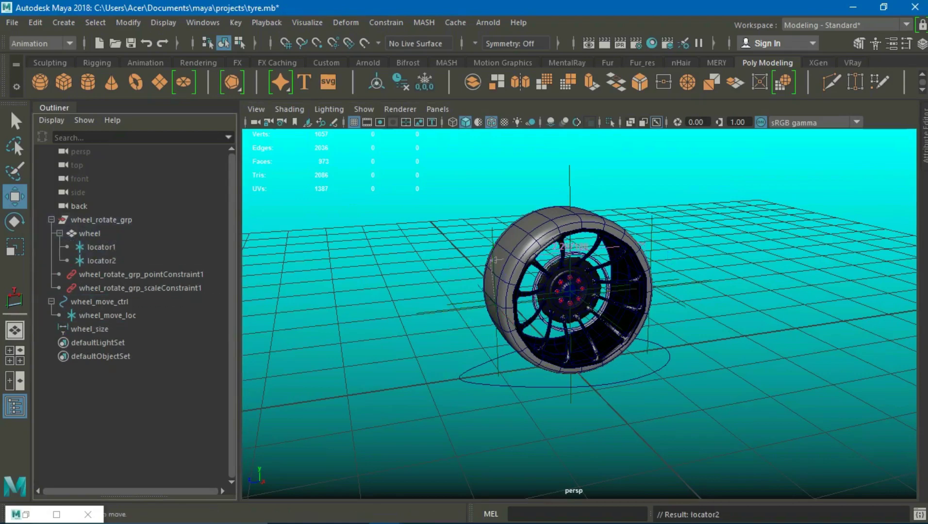
key(alt+Tab)
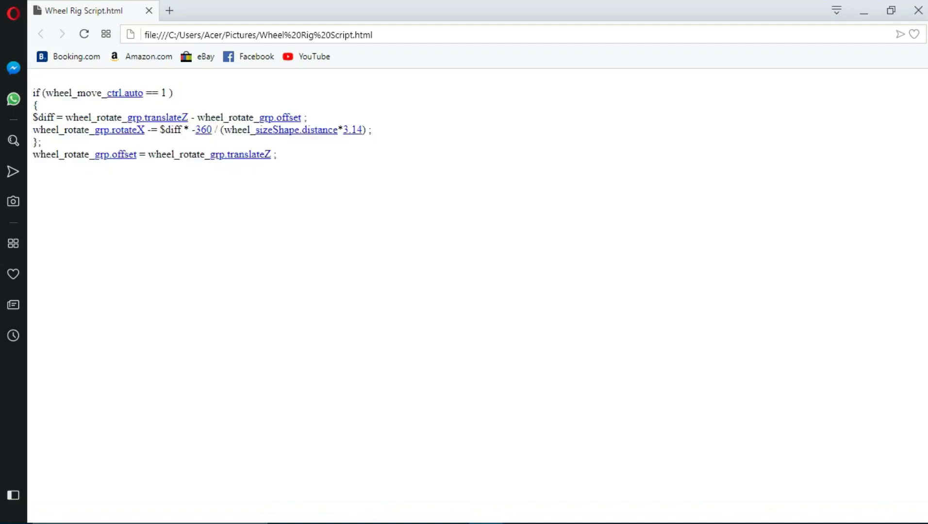
key(alt+Tab)
Step: Create expression1 on wheel_rotate_grp.rotateX by pasting the wheel rotation script into the Expression Editor
click(203, 22)
mouse_move(242, 152)
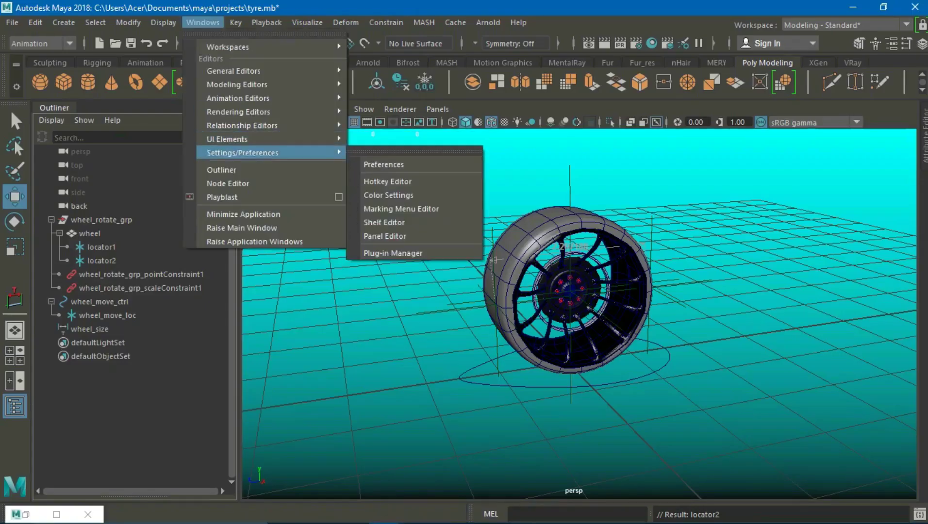
click(394, 236)
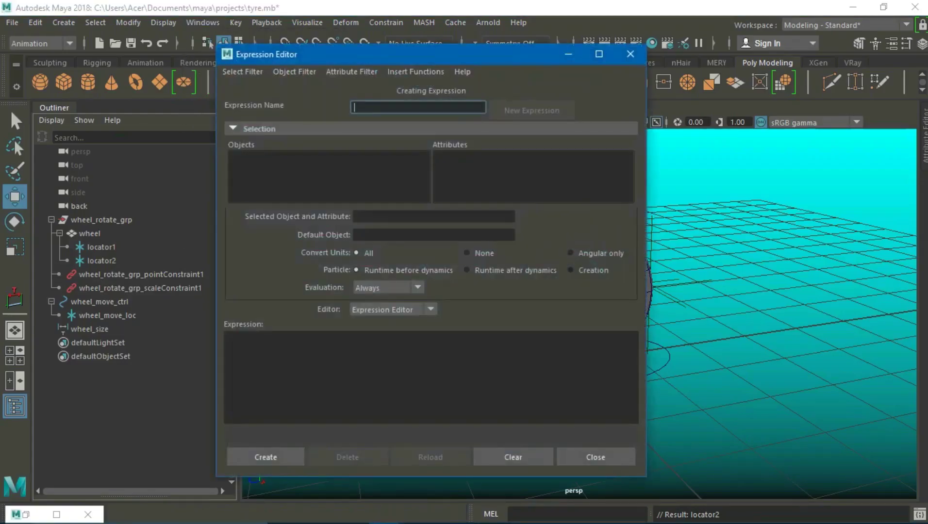
click(100, 220)
click(447, 191)
scroll(447, 192, down, 1)
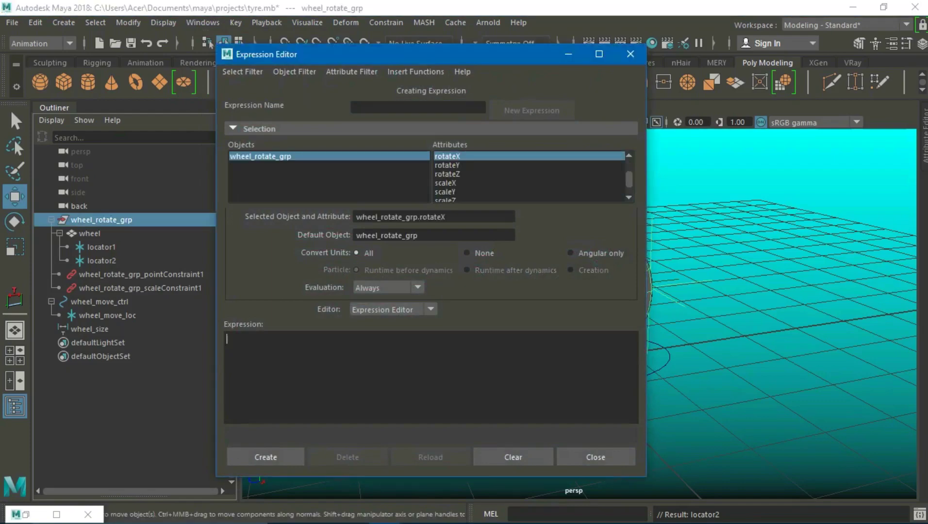
key(ctrl+v)
click(265, 457)
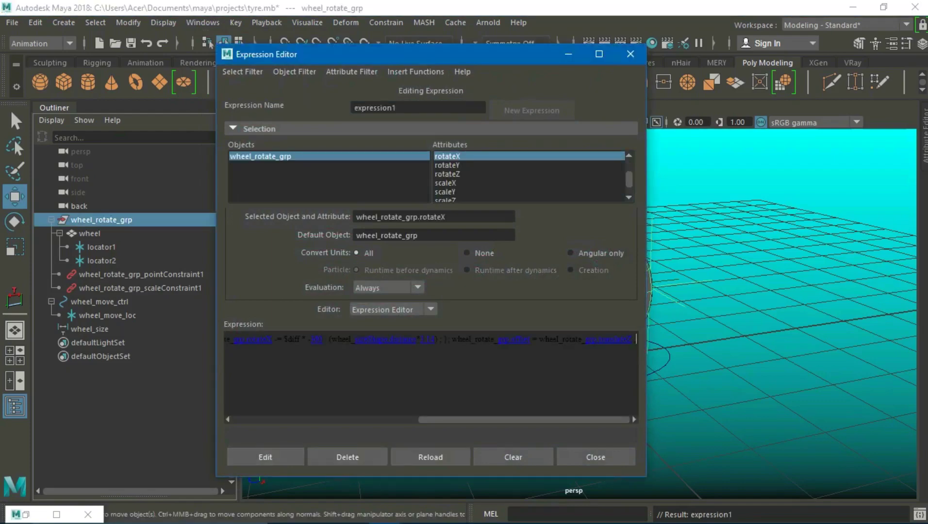
click(596, 457)
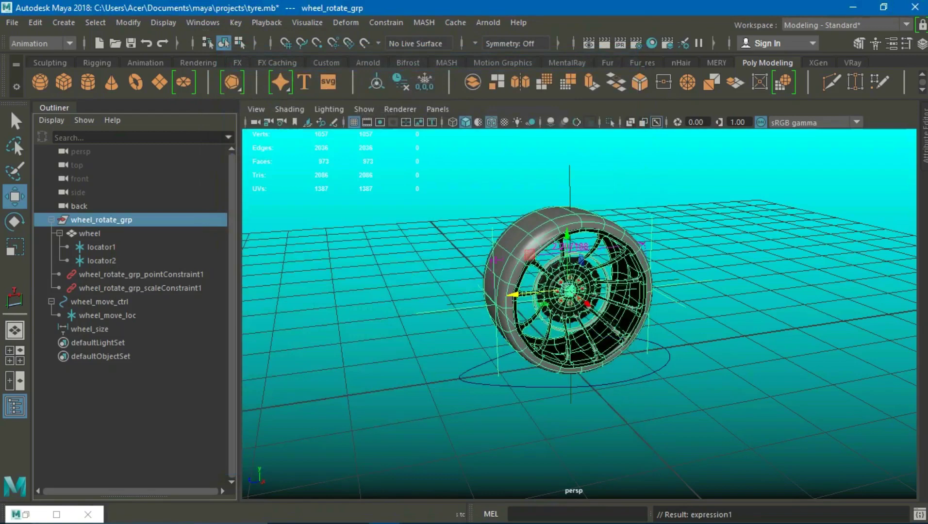
Step: Turn on wheel_move_ctrl's auto attribute, test-roll the wheel forward, undo, and select wheel_rotate_grp
click(100, 302)
click(921, 43)
scroll(786, 252, down, 1)
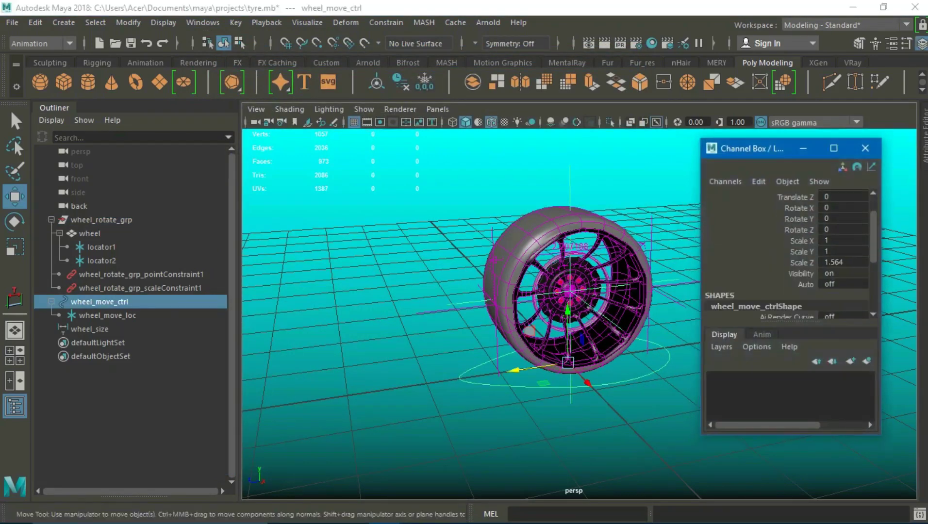
drag(514, 370, 505, 370)
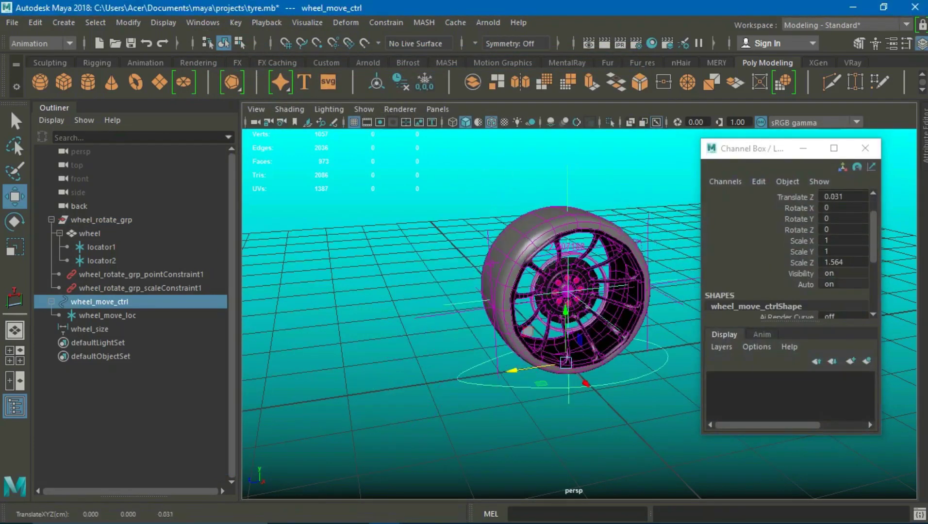
click(803, 148)
key(ctrl+z)
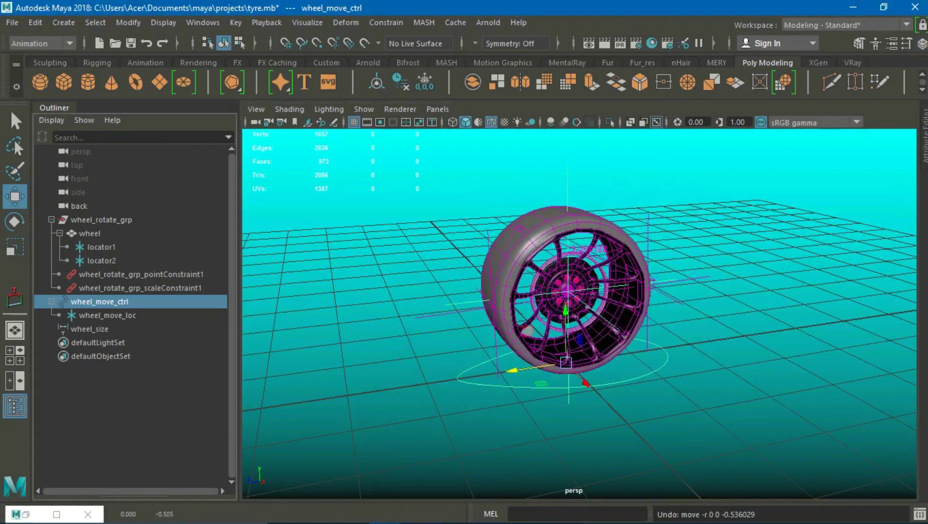
click(51, 220)
click(101, 219)
Step: Group wheel_rotate_grp and name the new group wheel_orient
key(ctrl+g)
double_click(85, 261)
text(wheel orien)
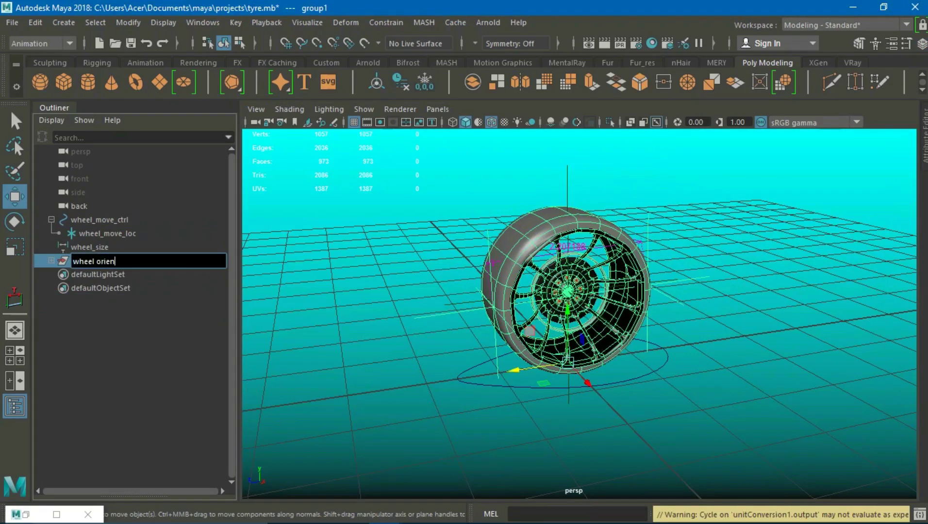
text(t)
key(Return)
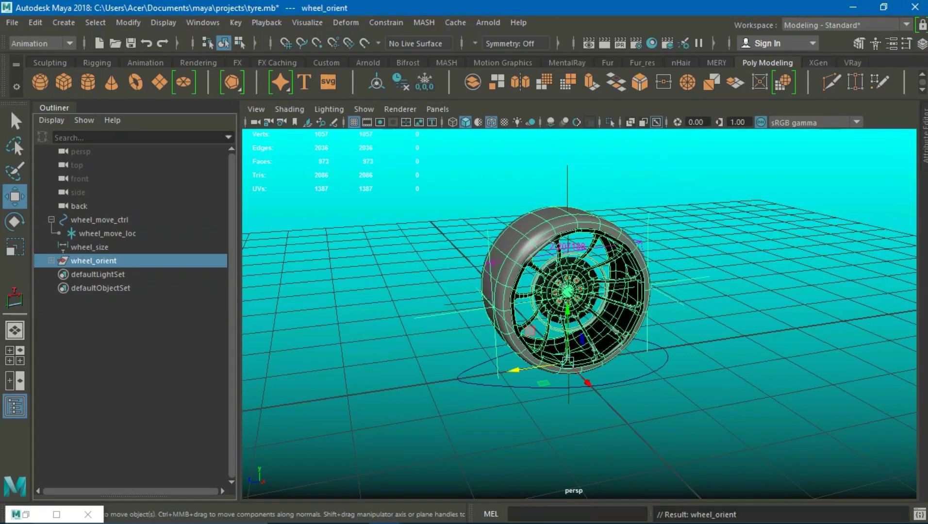
Step: Orient-constrain wheel_orient to wheel_move_ctrl
click(106, 233)
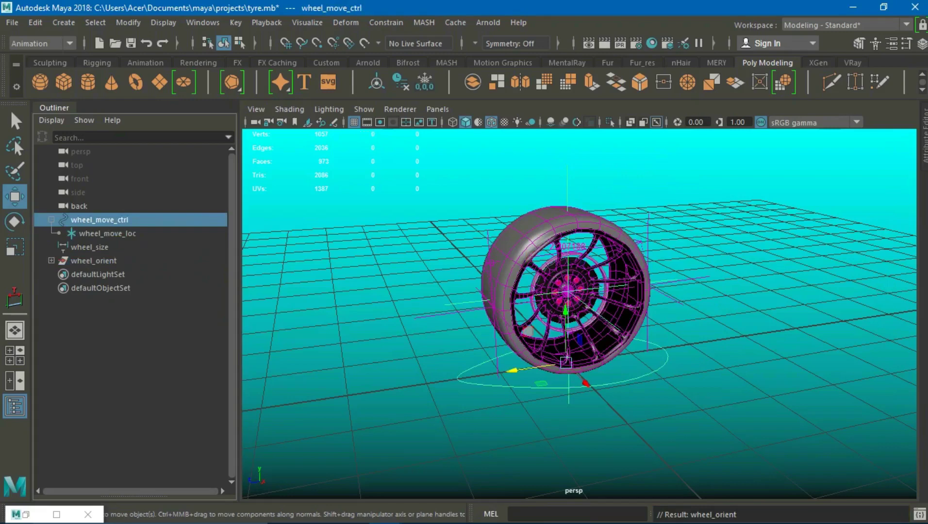
ctrl+click(94, 261)
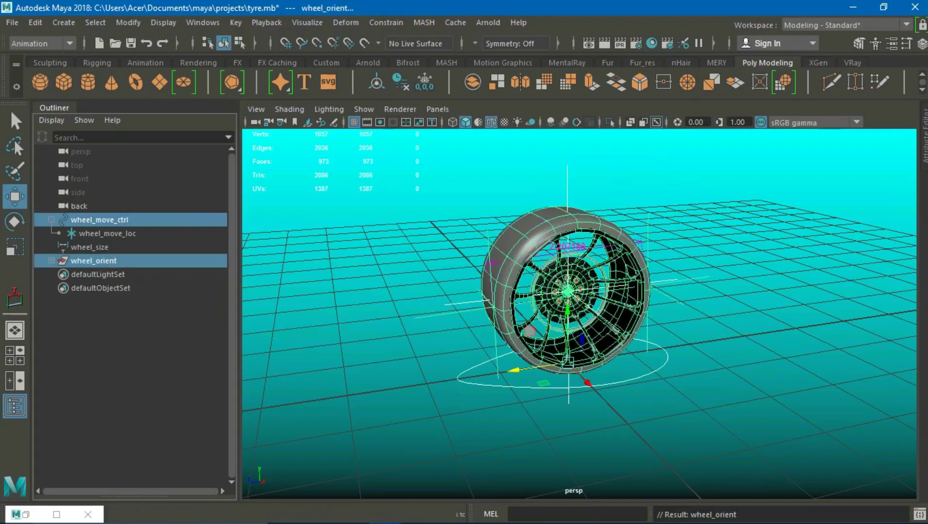
click(386, 22)
click(395, 83)
click(51, 219)
click(99, 219)
mouse_move(534, 340)
alt+mouse_down()
mouse_move(606, 334)
mouse_move(558, 315)
alt+mouse_up()
Step: Test the rig by dragging wheel_move_ctrl along the grid with the Move tool
key(e)
key(w)
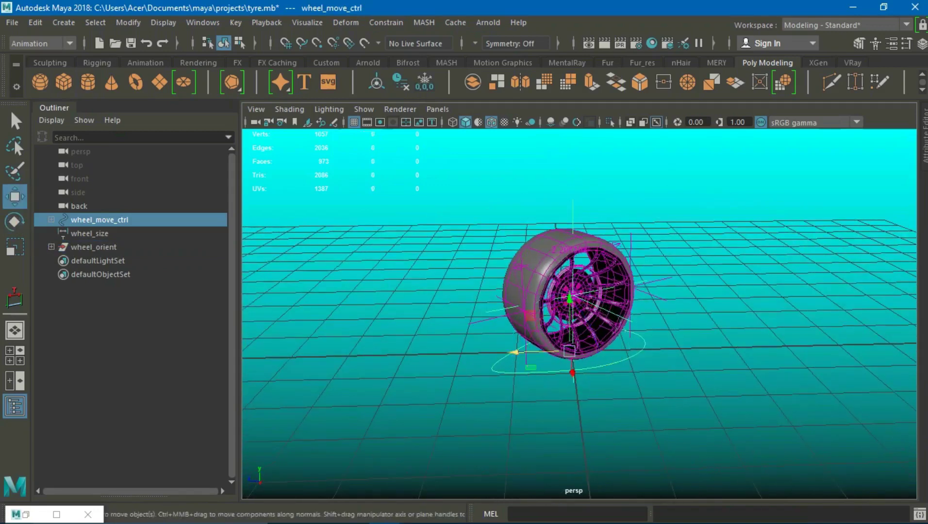
double_click(15, 196)
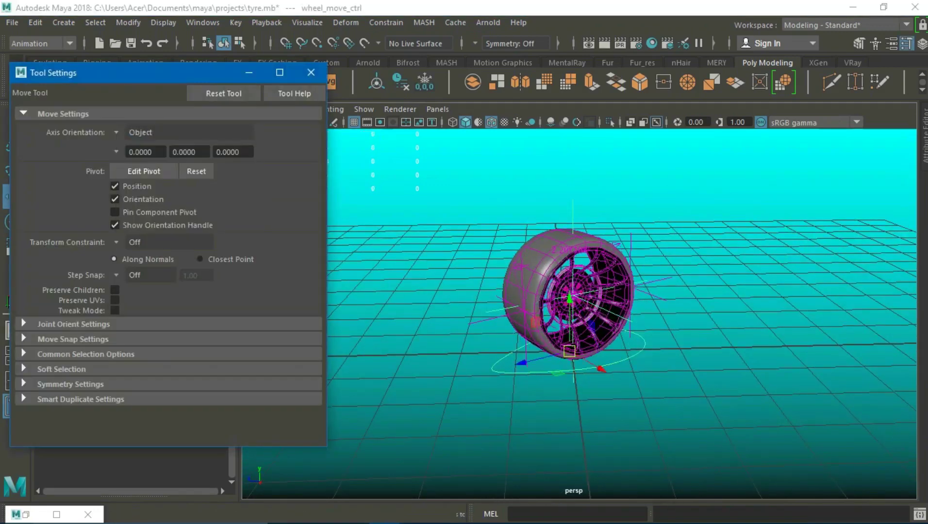
click(311, 72)
drag(568, 351, 634, 333)
Step: Undo the test move and earlier rotation, then expand wheel_move_ctrl's children in the Outliner
key(ctrl+z)
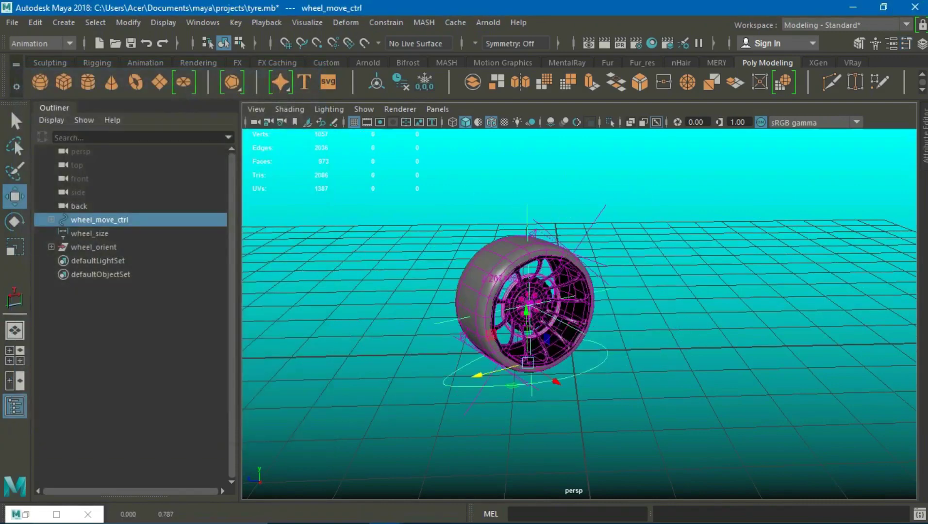
key(ctrl+z)
click(51, 220)
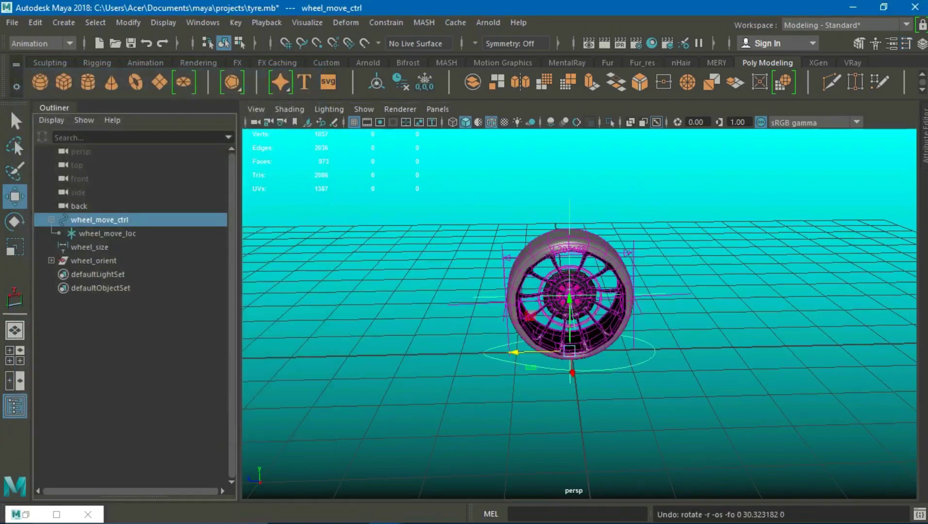
click(51, 260)
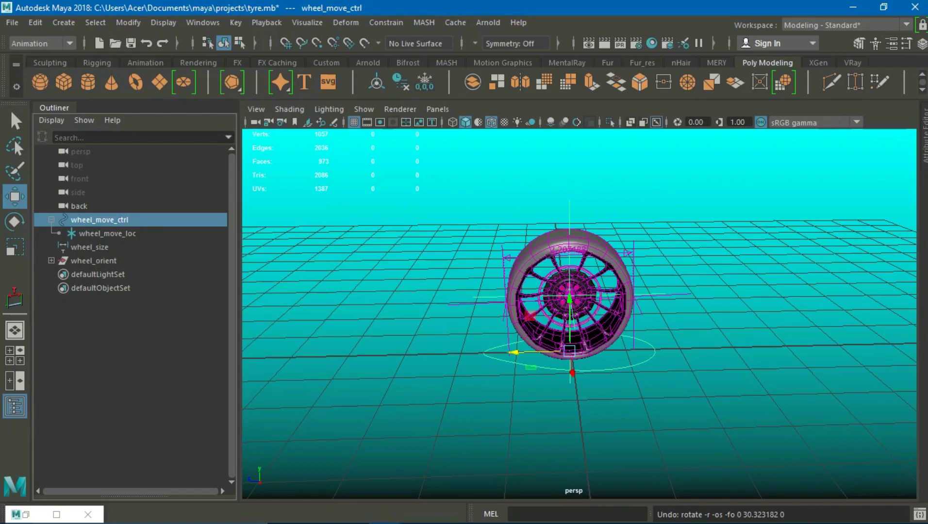